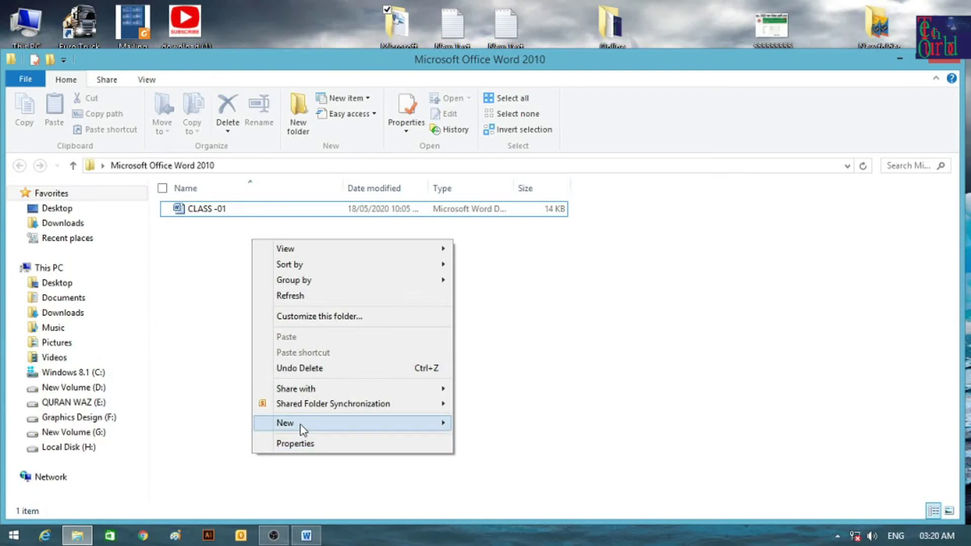
Create a blank Word document in Explorer, delete it, then open CLASS -01.
mouse_move(300, 425)
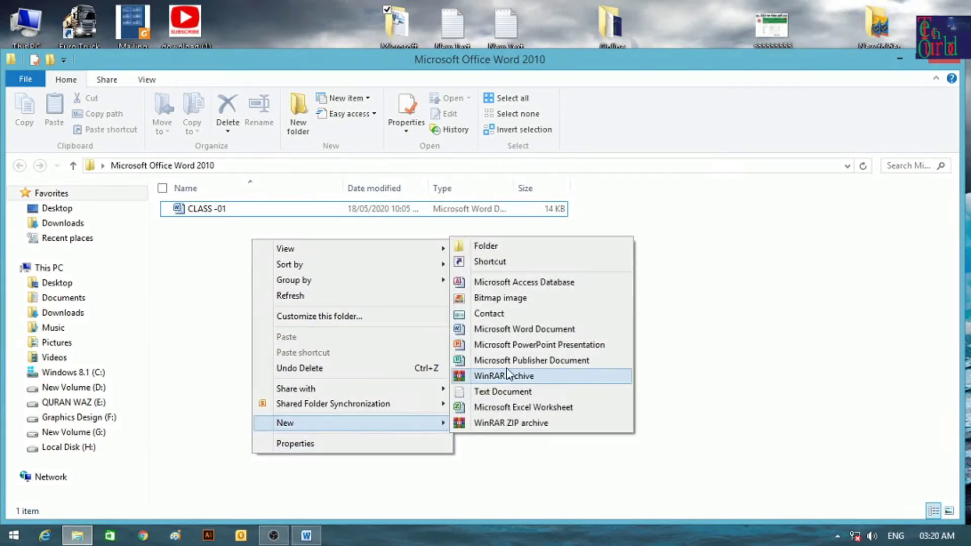
left_click(515, 329)
left_click(250, 230)
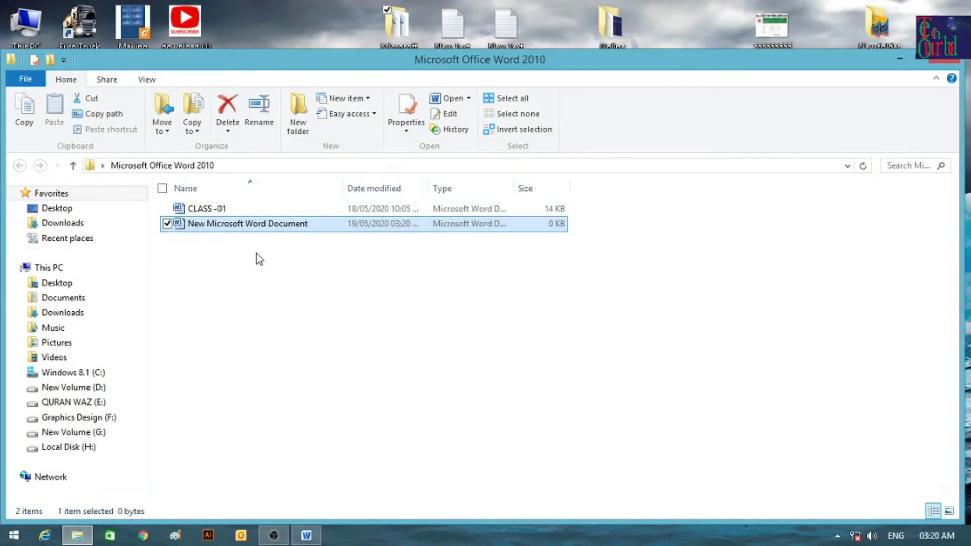
left_click(235, 111)
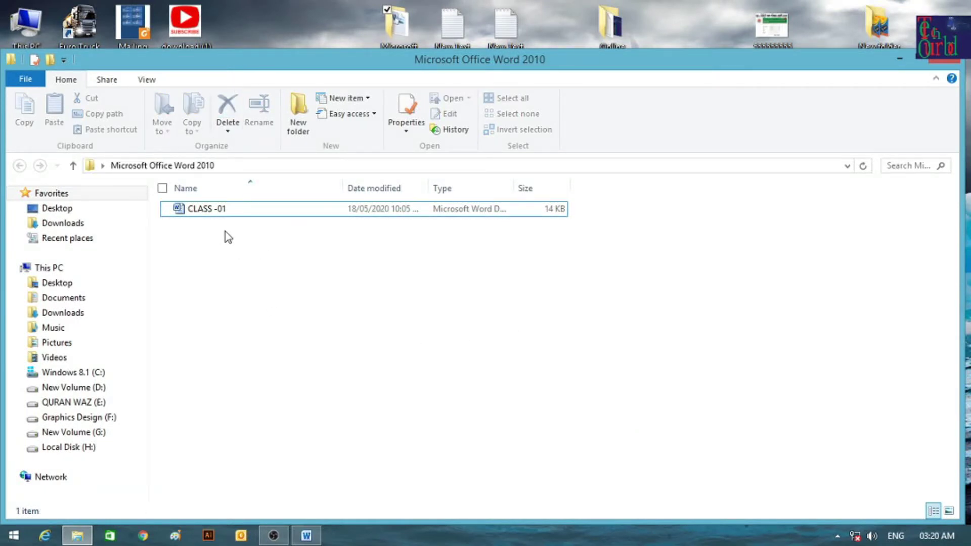
double_click(207, 209)
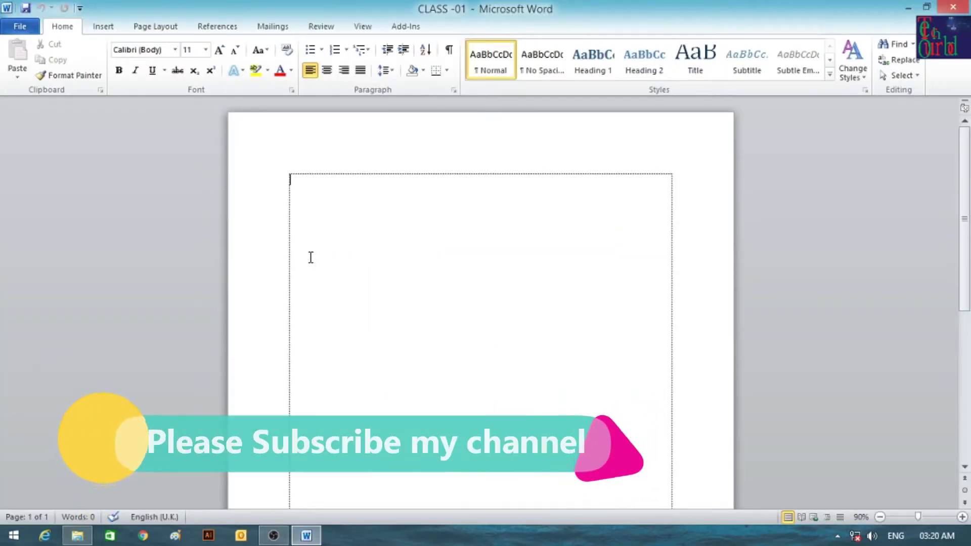
Save the empty CLASS -01 document from the File menu.
left_click(20, 27)
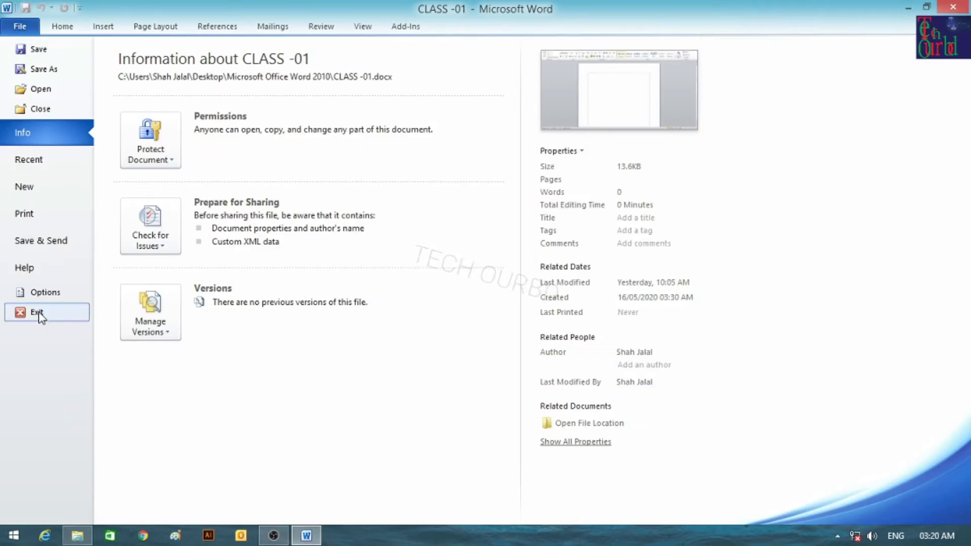
left_click(20, 27)
left_click(26, 25)
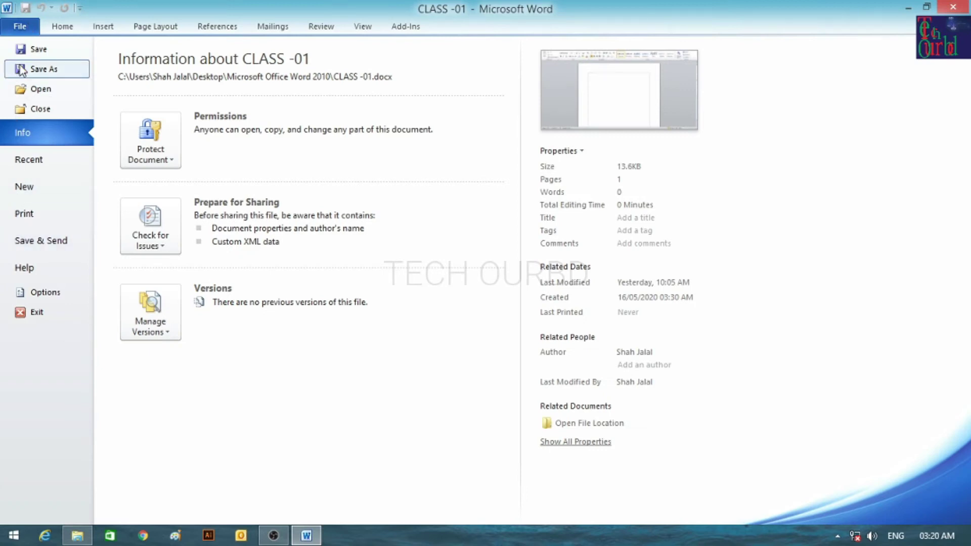
left_click(41, 50)
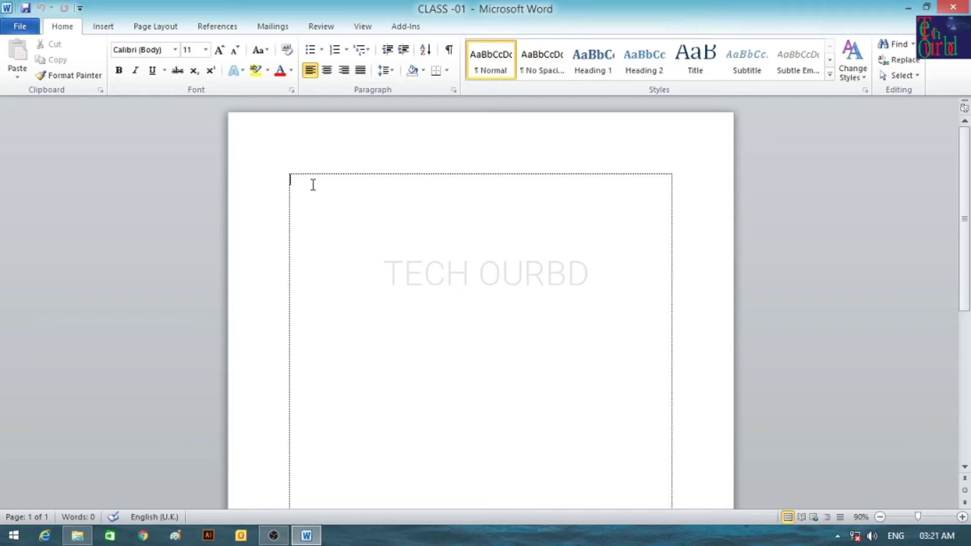
left_click(20, 26)
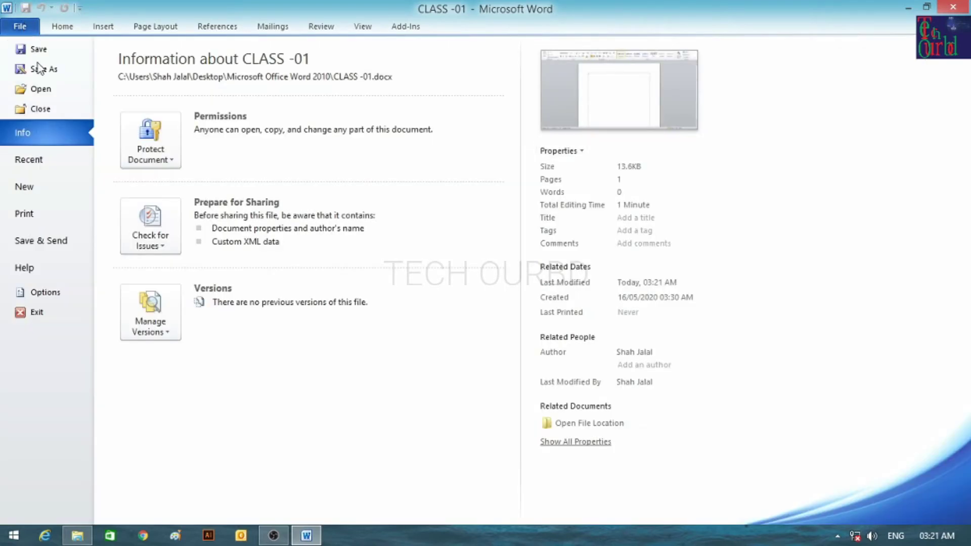
left_click(38, 56)
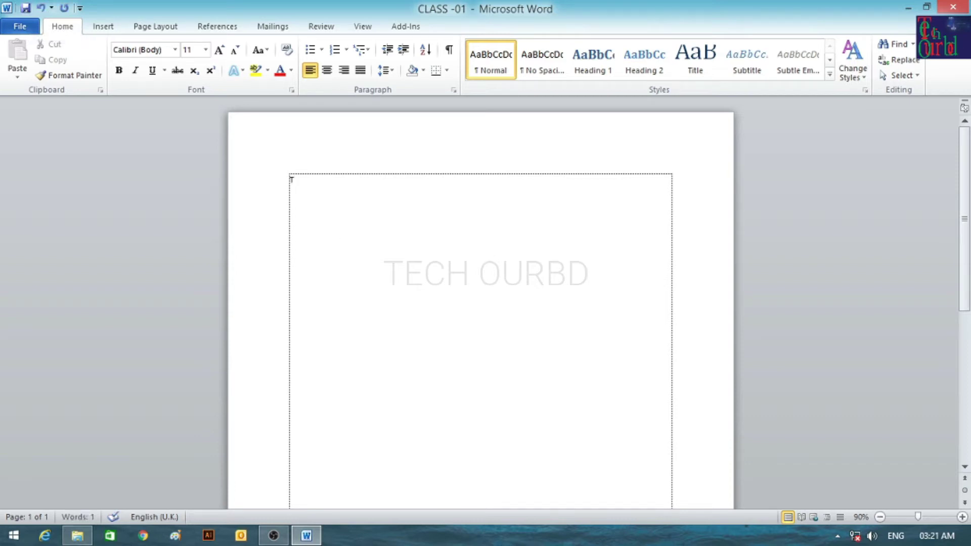
Type 'The quick brown fox jumps over a lazy dog.', save, close, reopen CLASS -01 and select the line.
type("The quick brown fox ju")
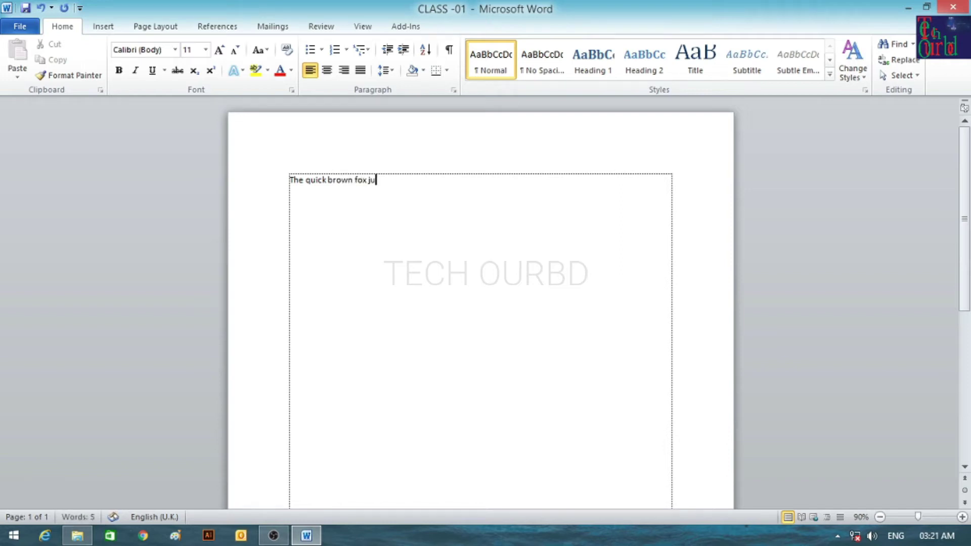
type("mps over a lazy dog.")
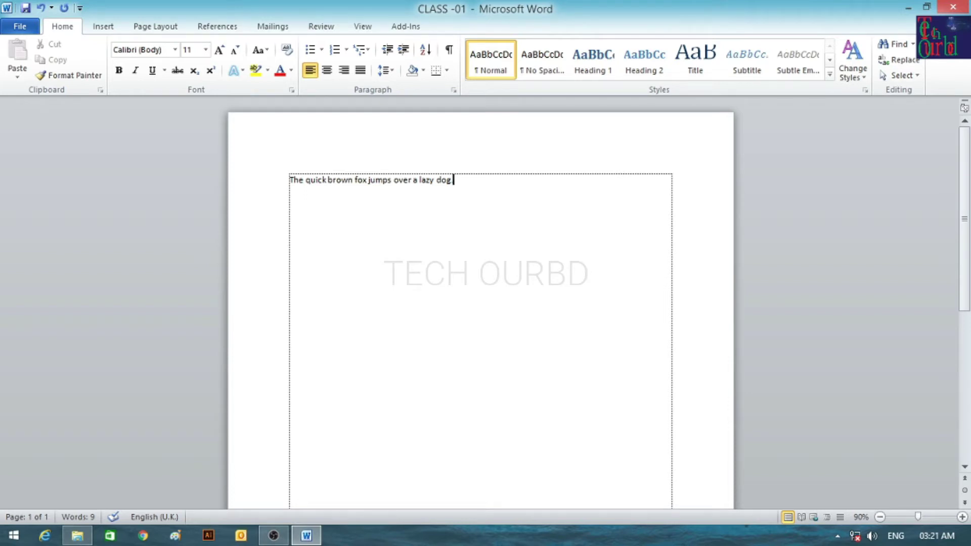
key("ctrl+s")
left_click(954, 6)
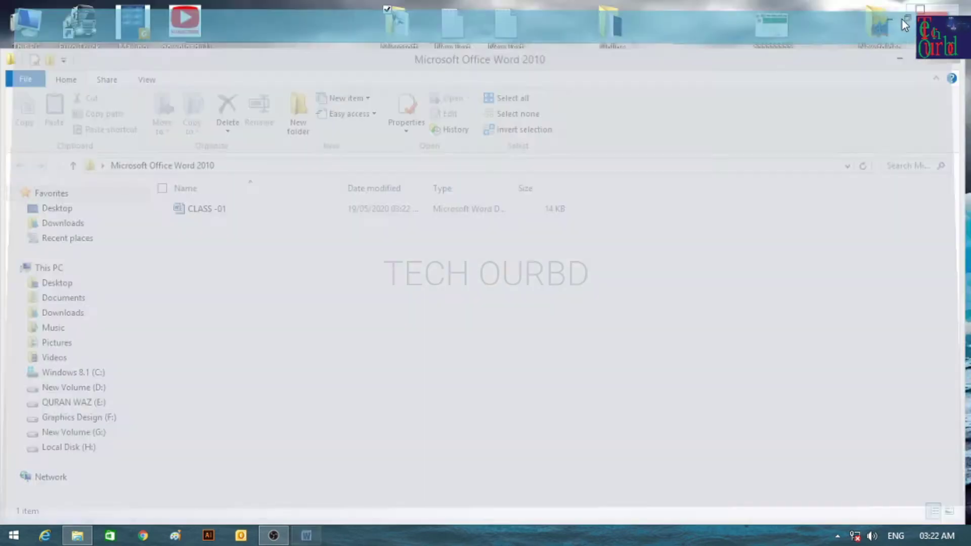
double_click(252, 208)
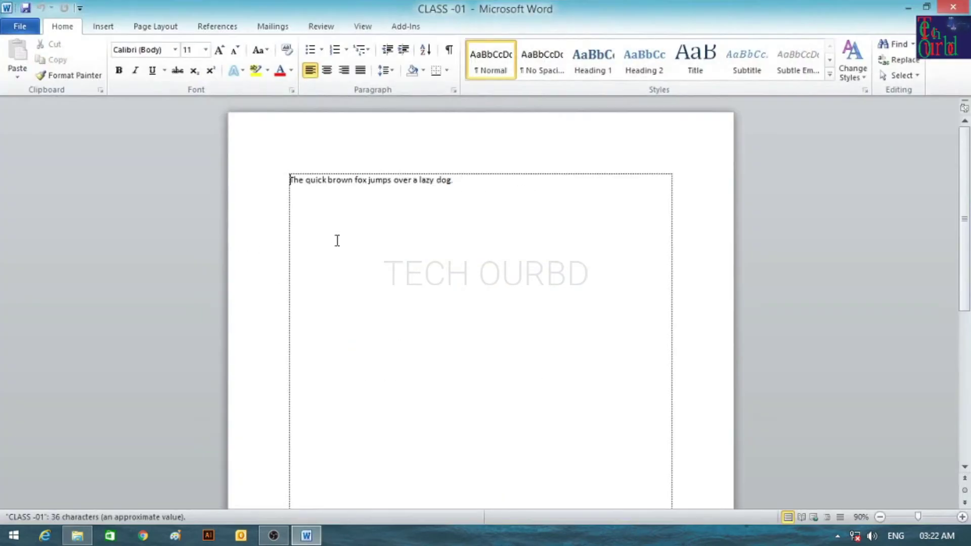
triple_click(472, 186)
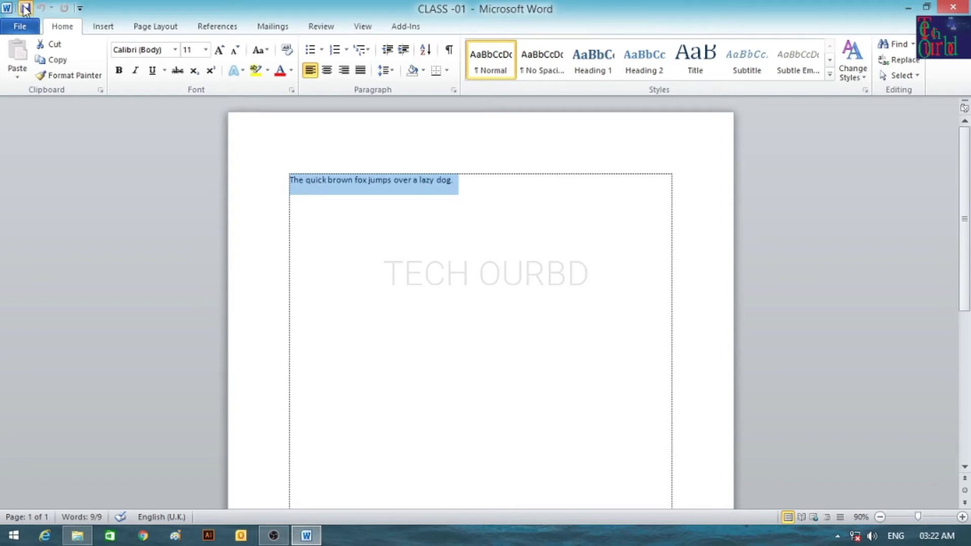
Remove Save from the Quick Access Toolbar, restore it, and view CLASS -01's Info page.
left_click(80, 8)
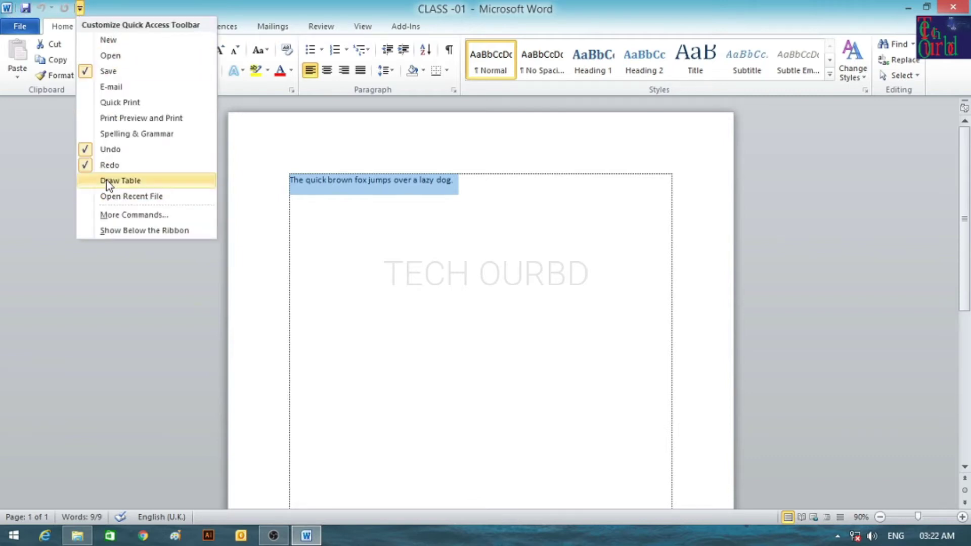
left_click(108, 71)
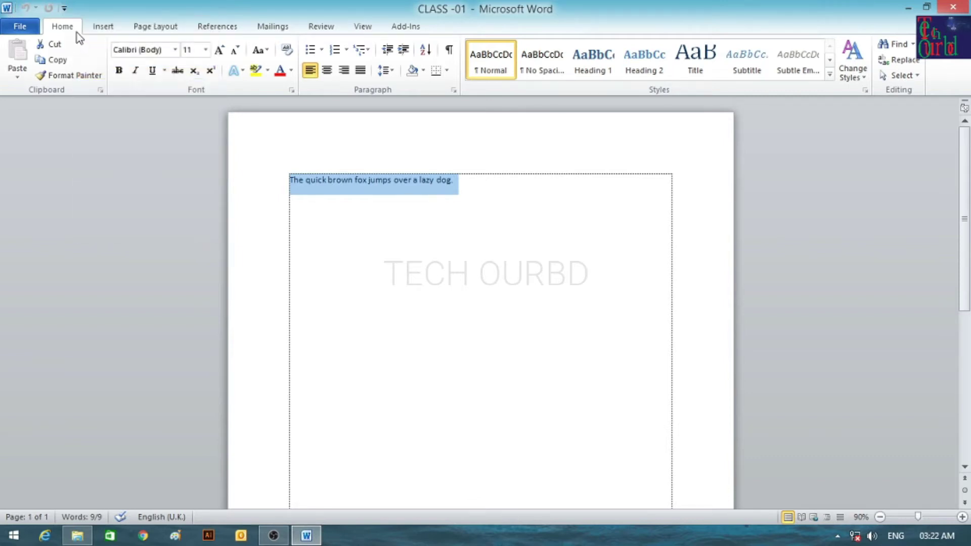
left_click(66, 7)
left_click(87, 70)
left_click(27, 29)
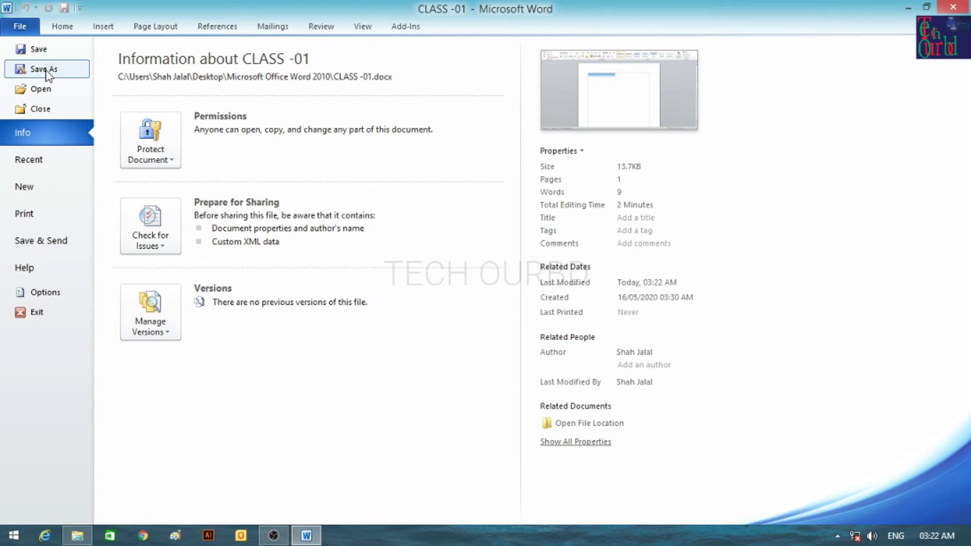
Use Save As to store a copy named CLASS -02.
left_click(35, 50)
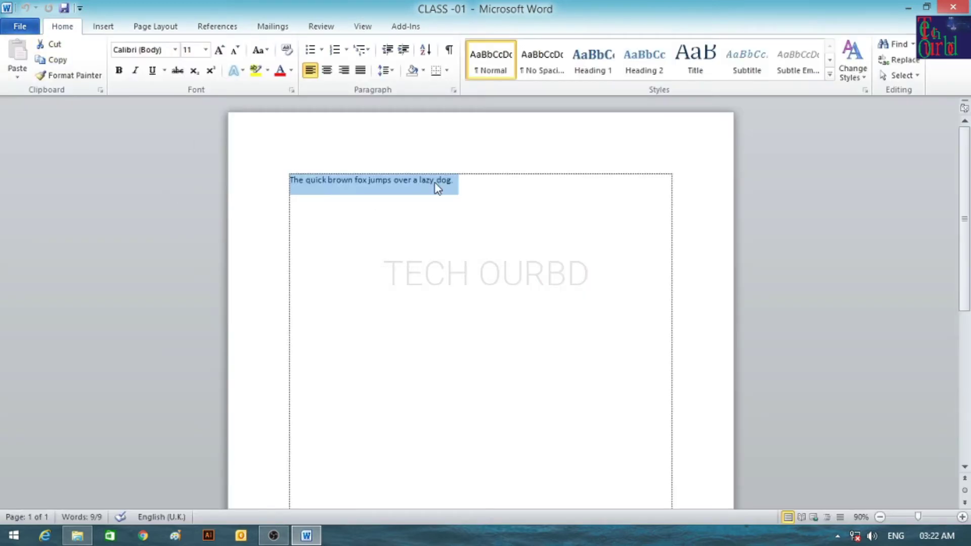
left_click(19, 26)
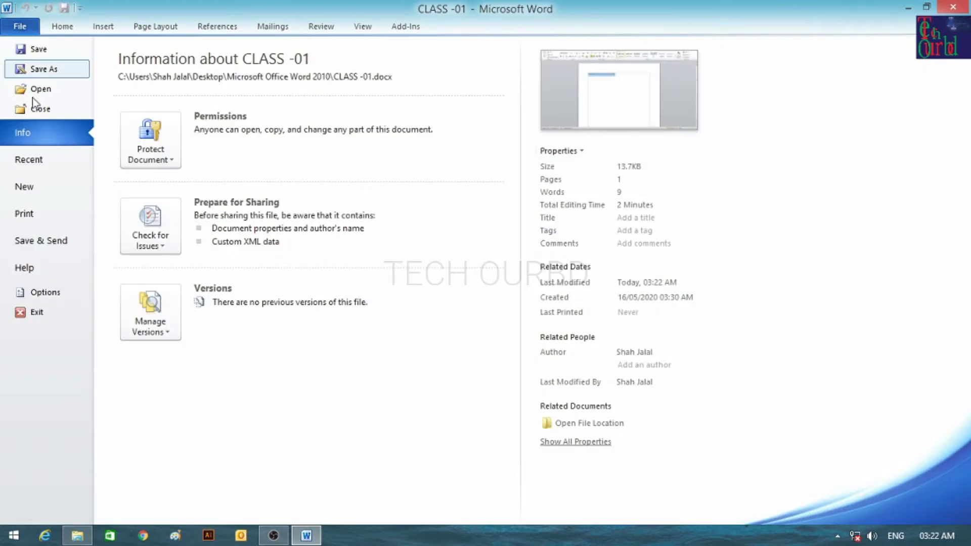
left_click(43, 70)
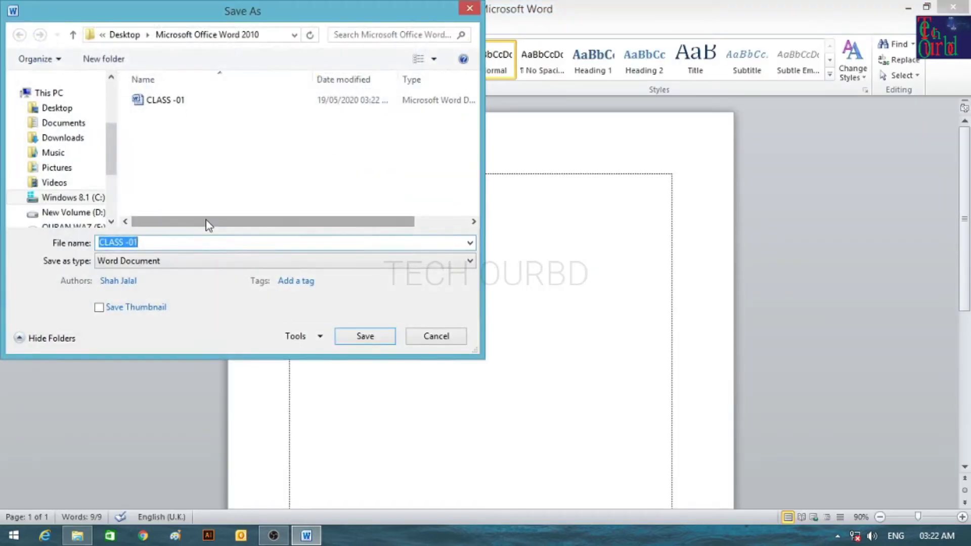
left_click_drag(288, 20, 747, 51)
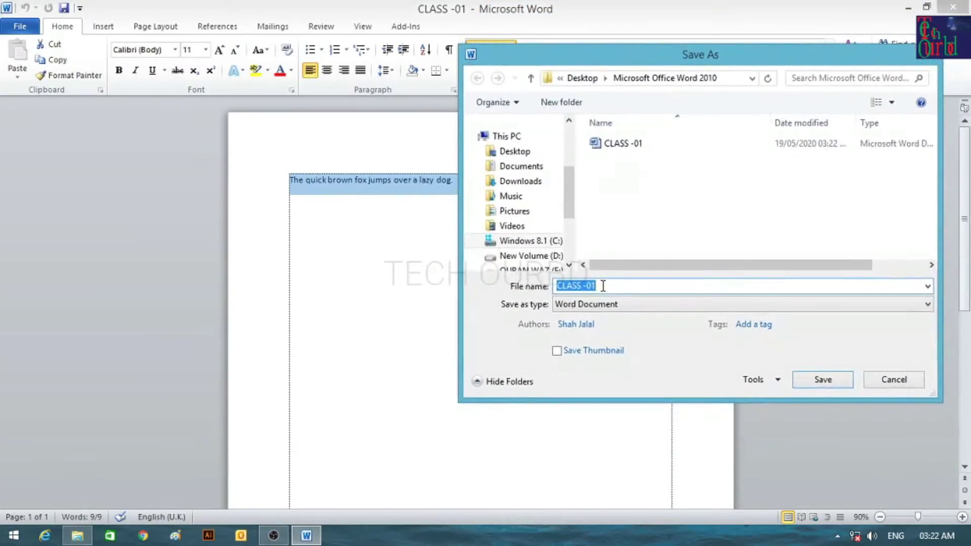
left_click(612, 287)
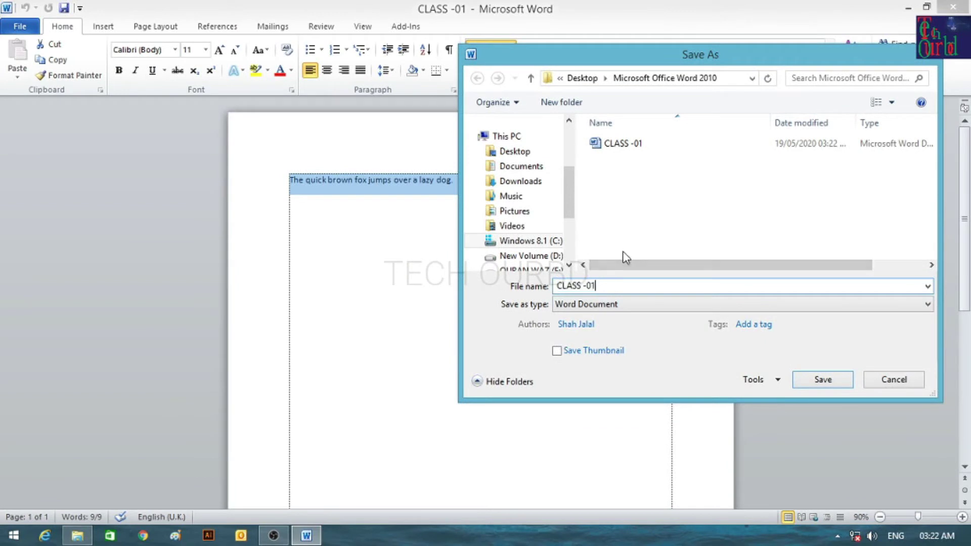
key("BackSpace")
type("2")
key("Return")
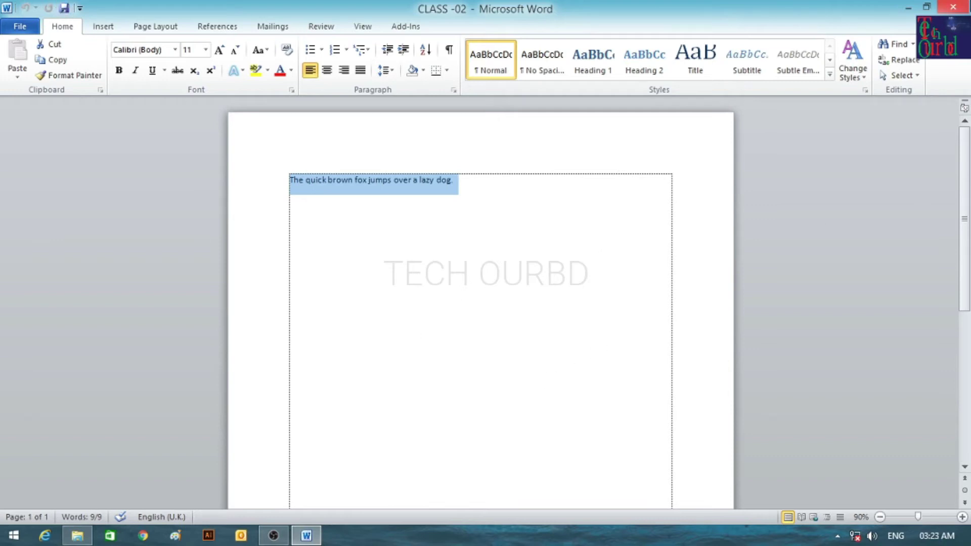
Open CLASS -02 from the folder and add a new line after the sentence.
left_click(953, 6)
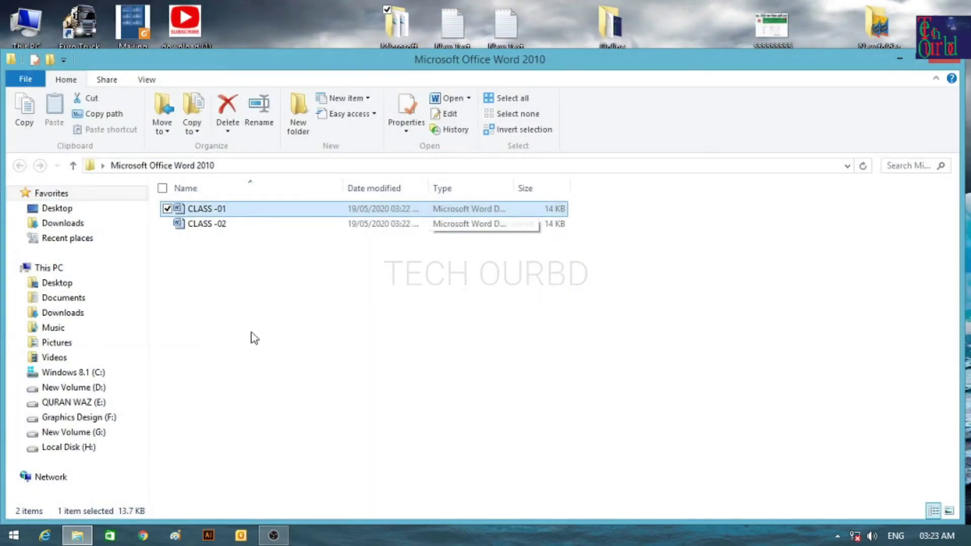
double_click(229, 226)
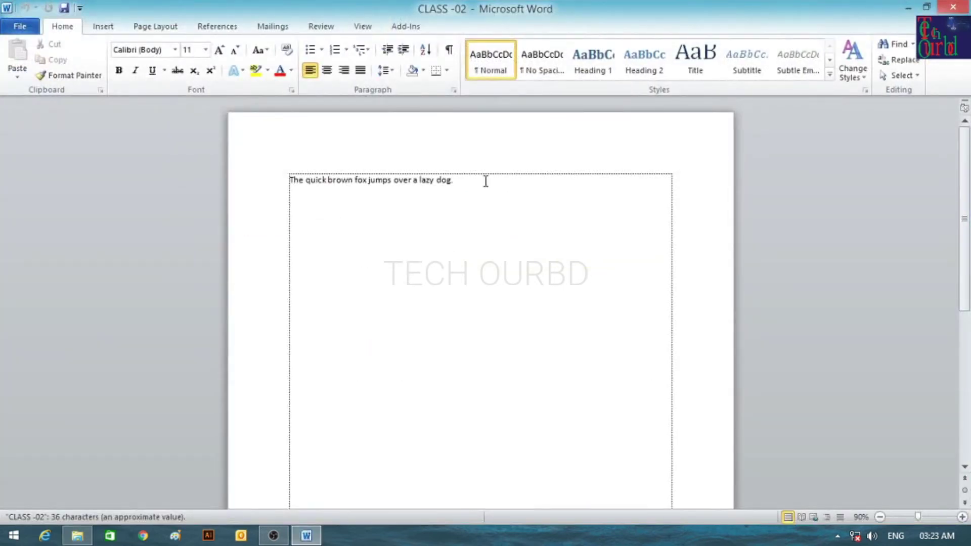
left_click(486, 181)
key("Return")
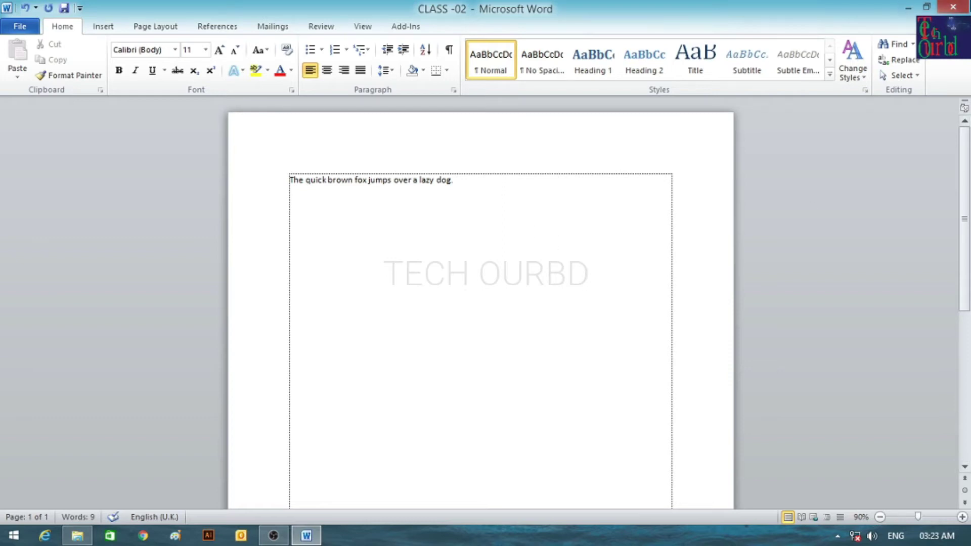
Close CLASS -02 without keeping the added line, then open CLASS -01.
left_click(953, 7)
left_click(487, 289)
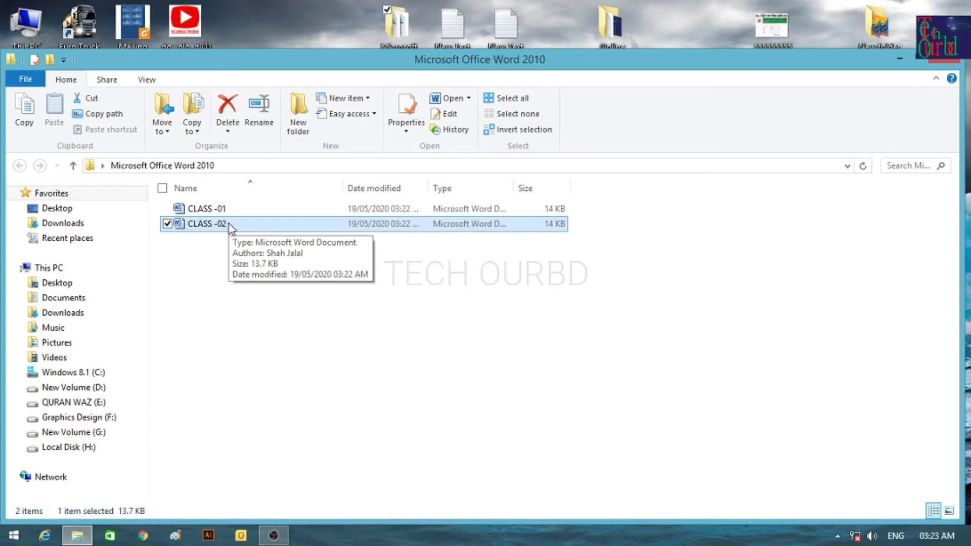
left_click(263, 214)
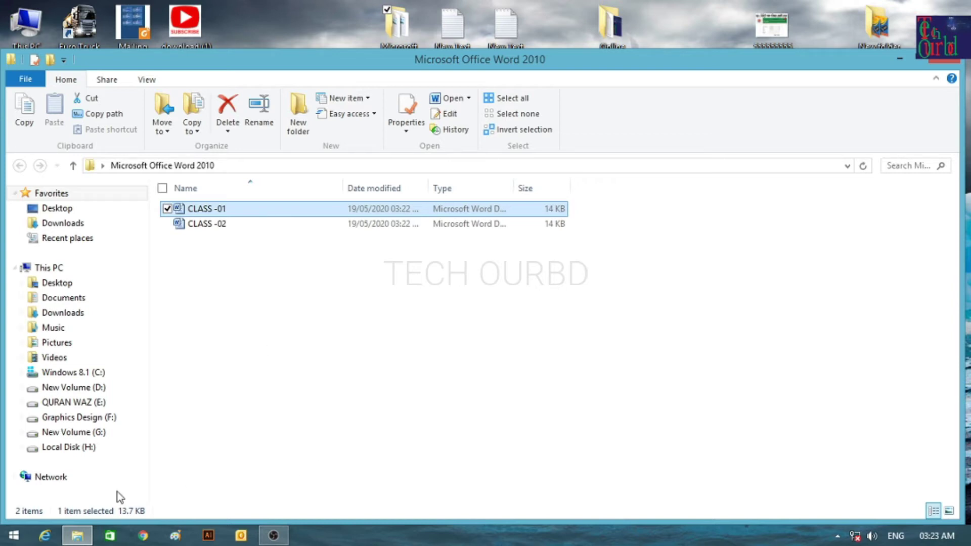
double_click(235, 209)
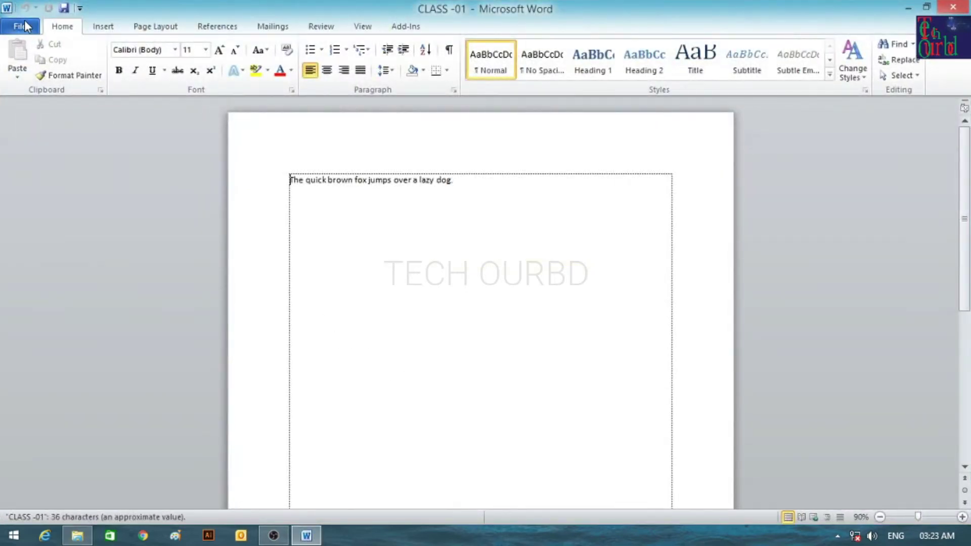
left_click(20, 26)
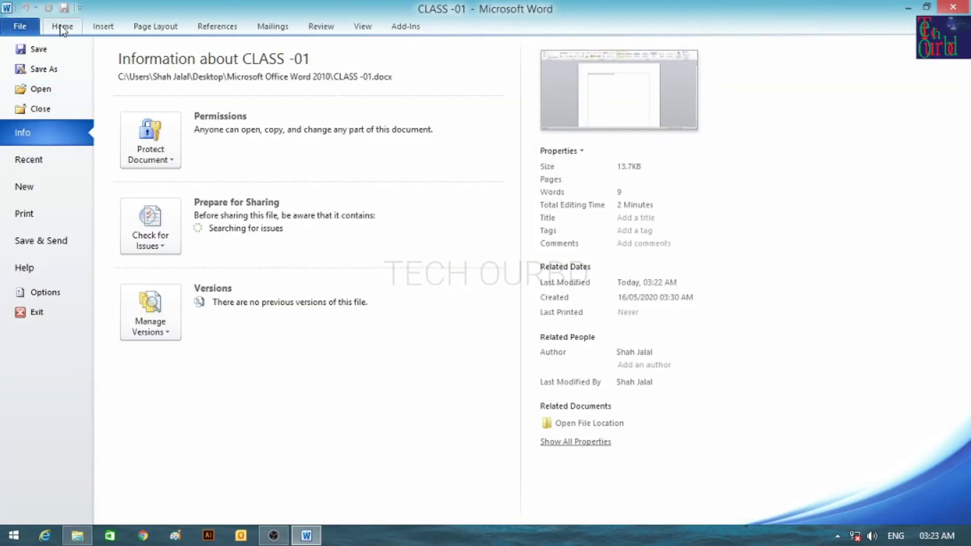
left_click(62, 27)
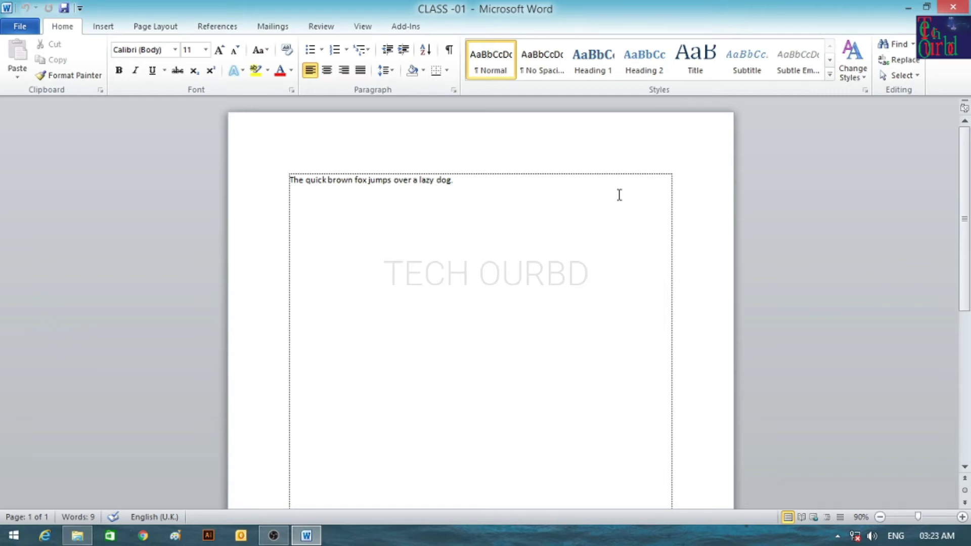
left_click(19, 27)
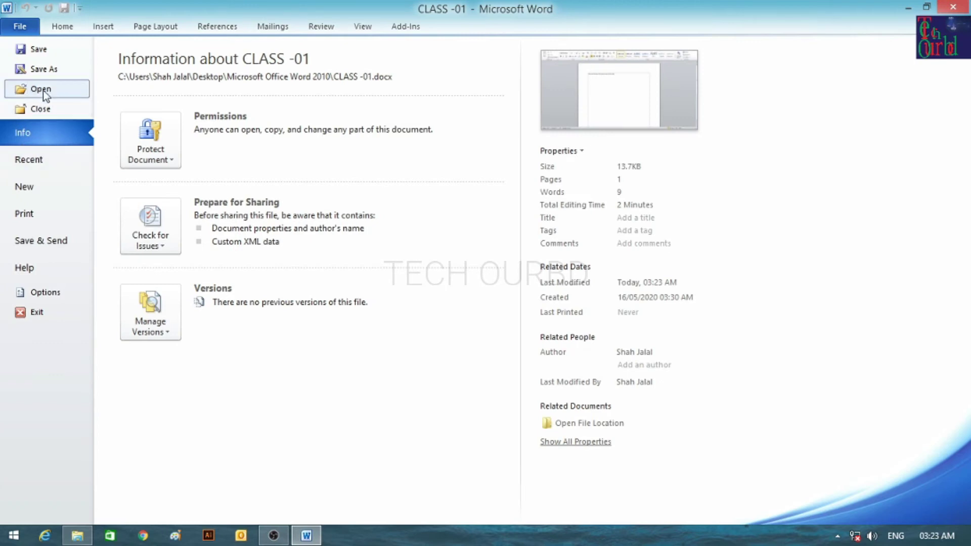
left_click(55, 25)
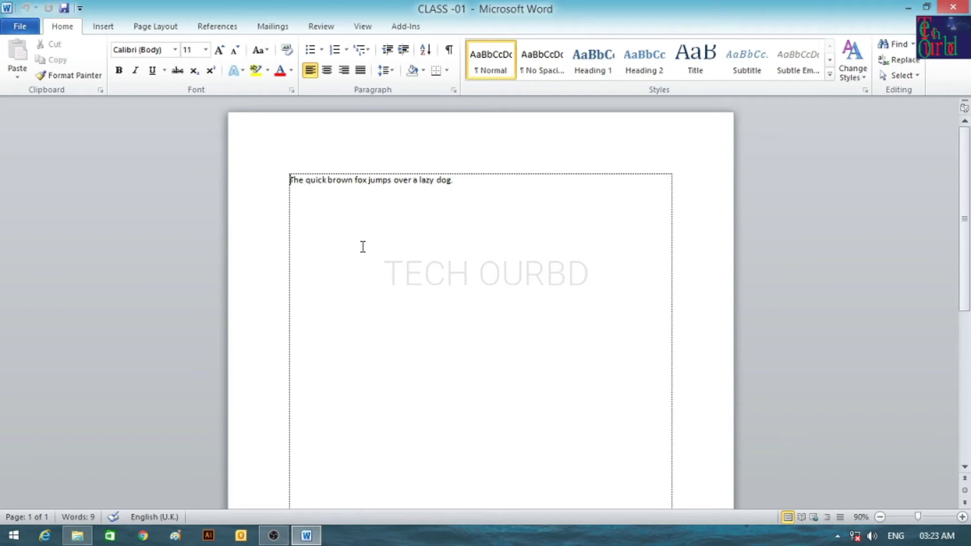
left_click(19, 28)
left_click(41, 90)
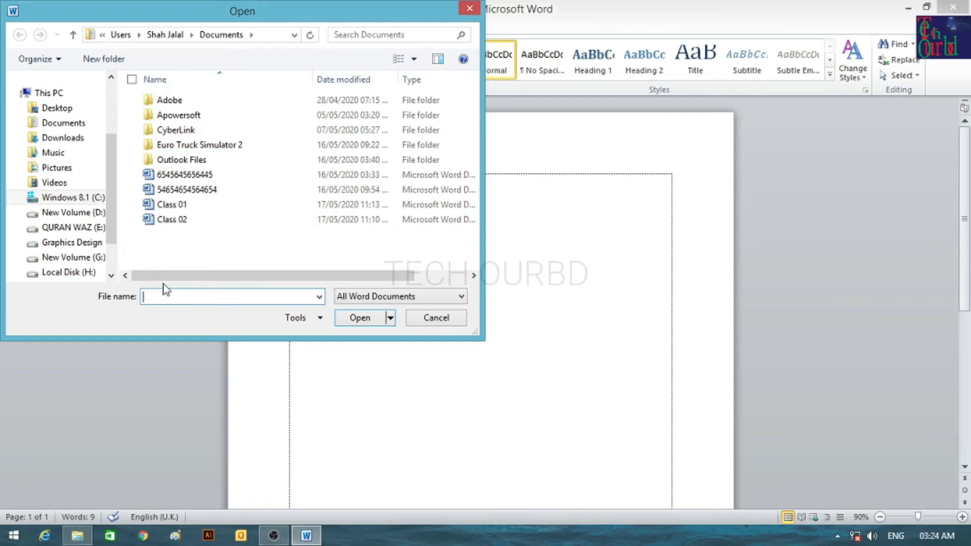
left_click(196, 209)
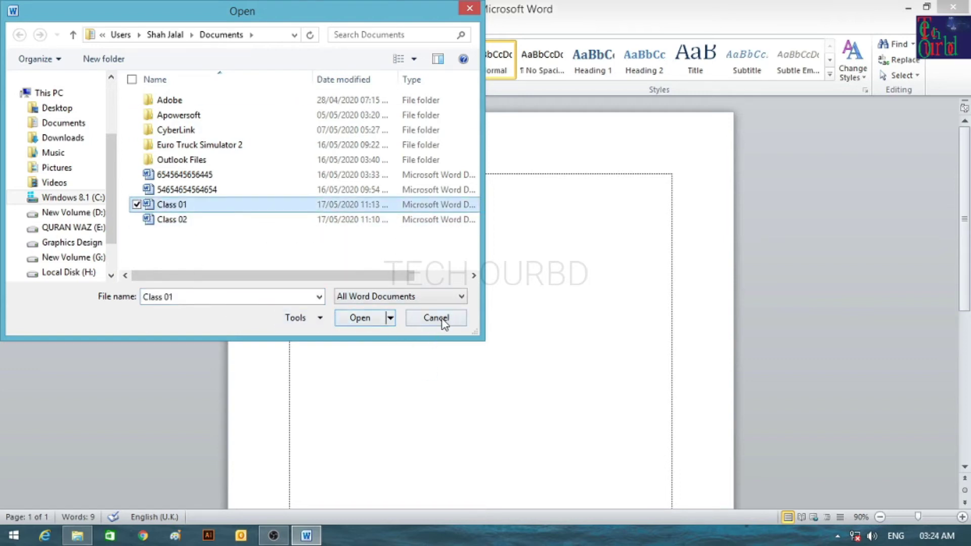
left_click(212, 297)
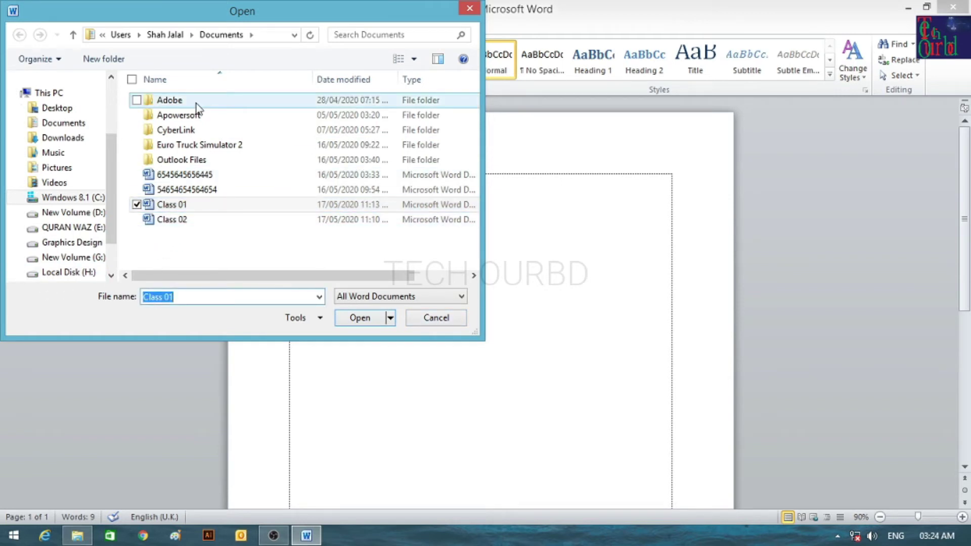
type("Class")
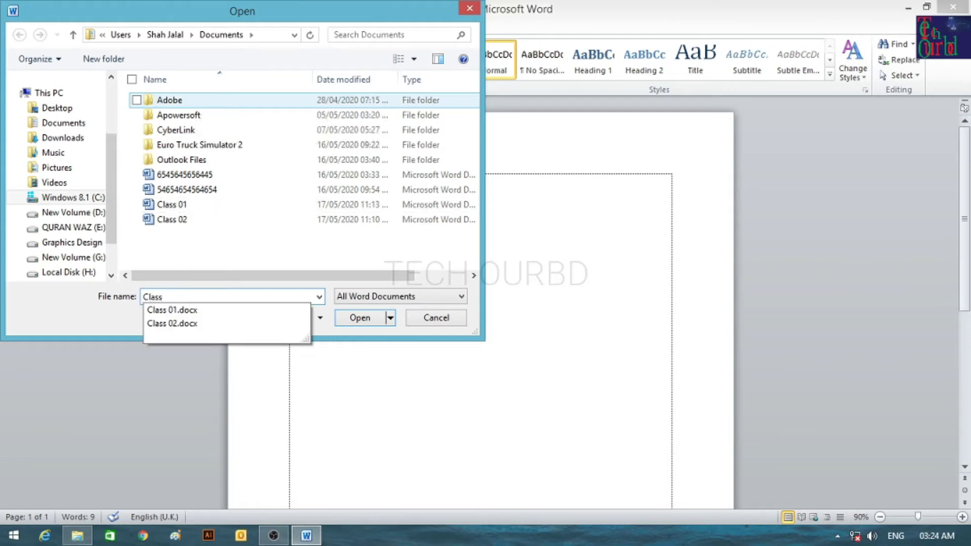
key("Down")
key("Down")
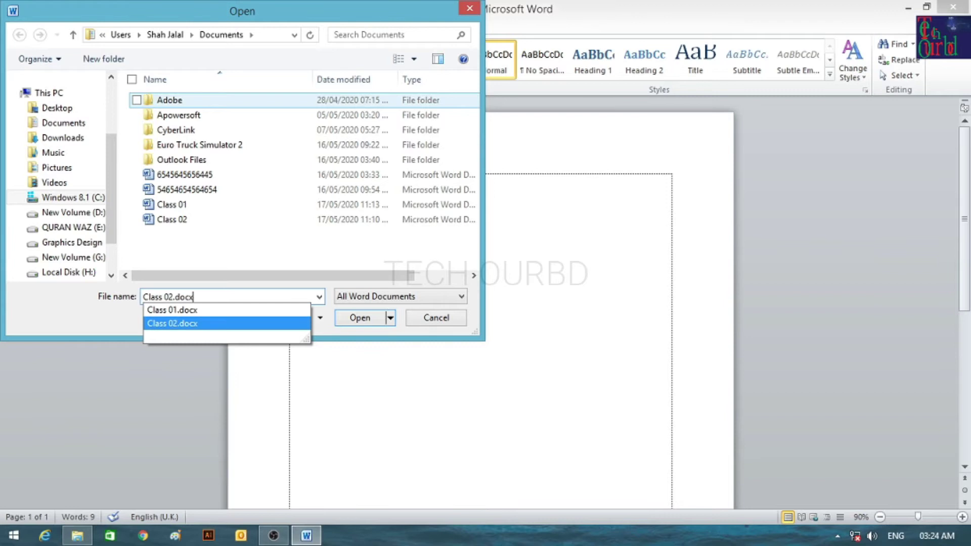
key("Return")
key("shift+F10")
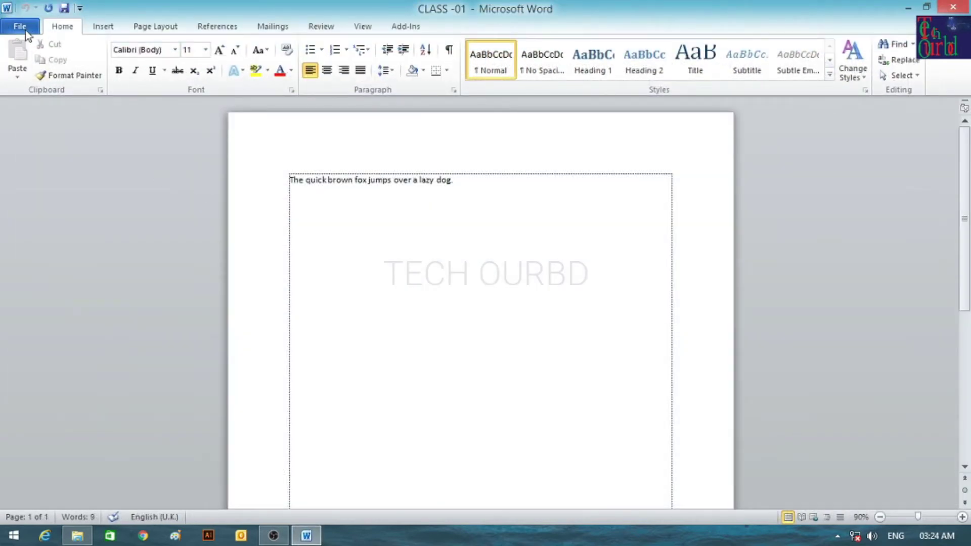
left_click(23, 28)
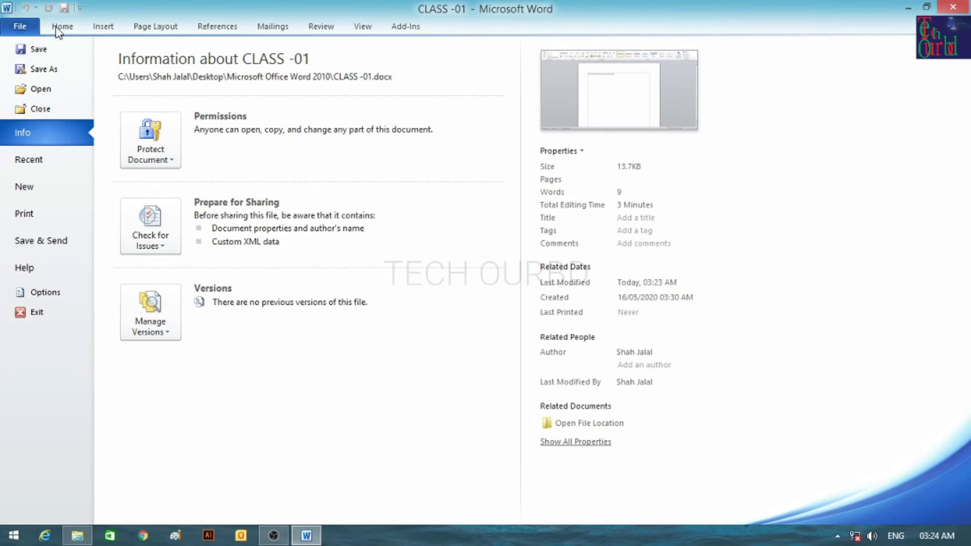
left_click(59, 30)
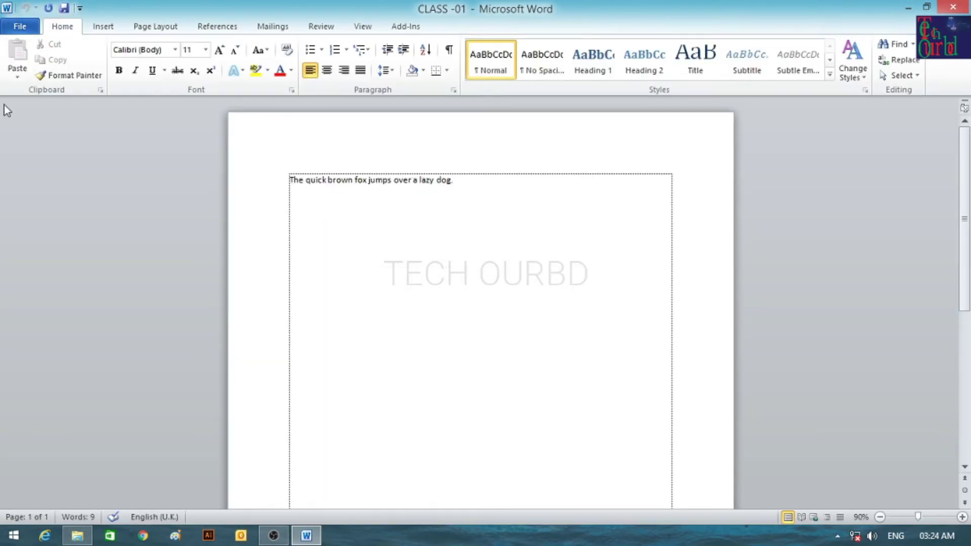
left_click(20, 26)
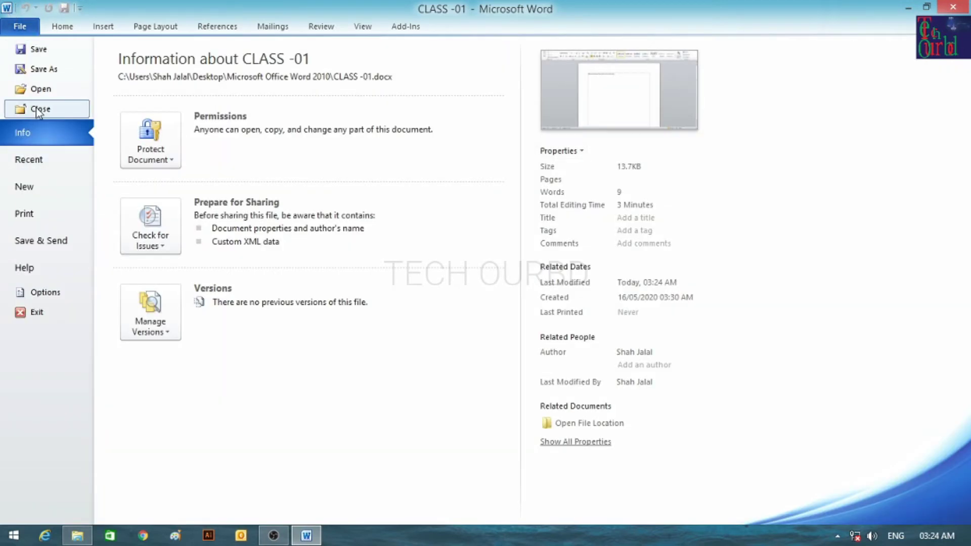
Close CLASS -01 and quit Word, reopen the file, and show its Info page.
left_click(37, 111)
left_click(22, 27)
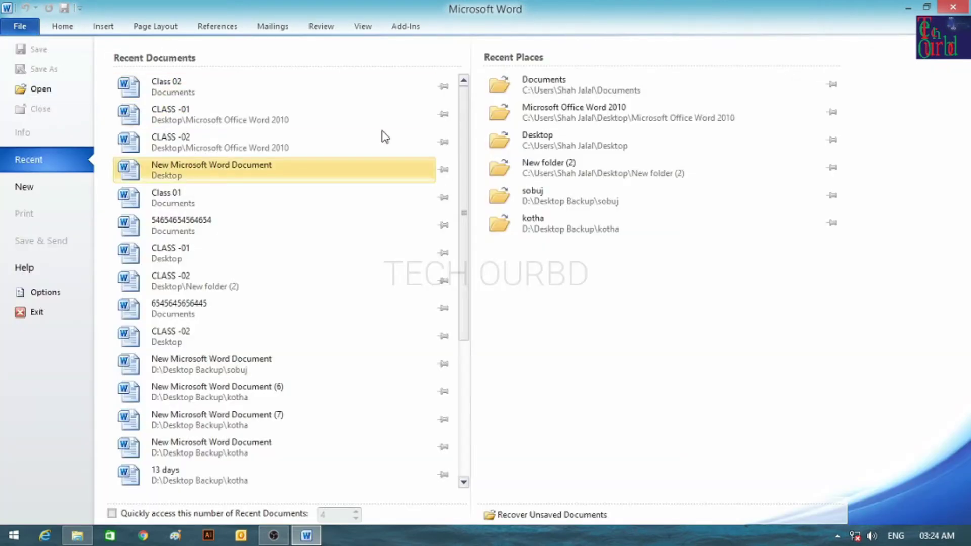
left_click(953, 6)
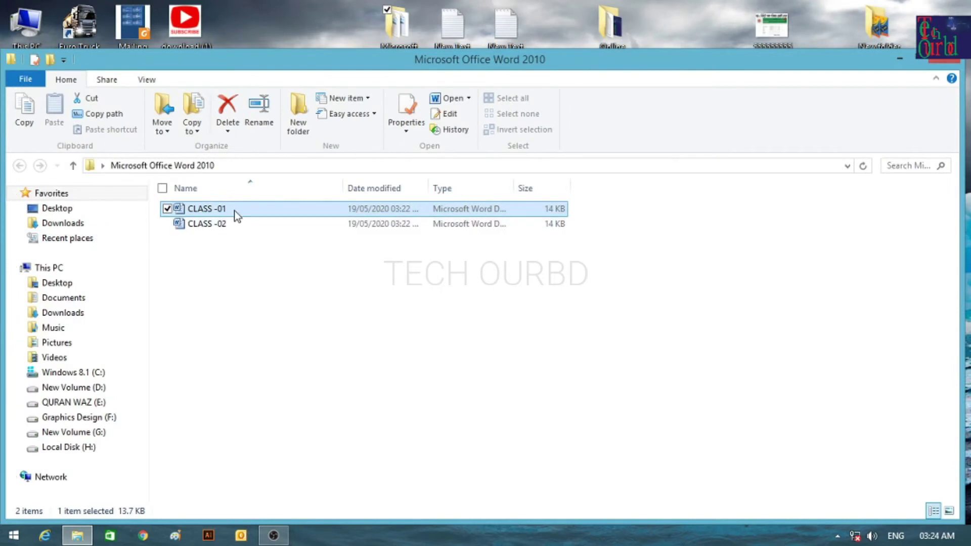
double_click(235, 210)
left_click(21, 27)
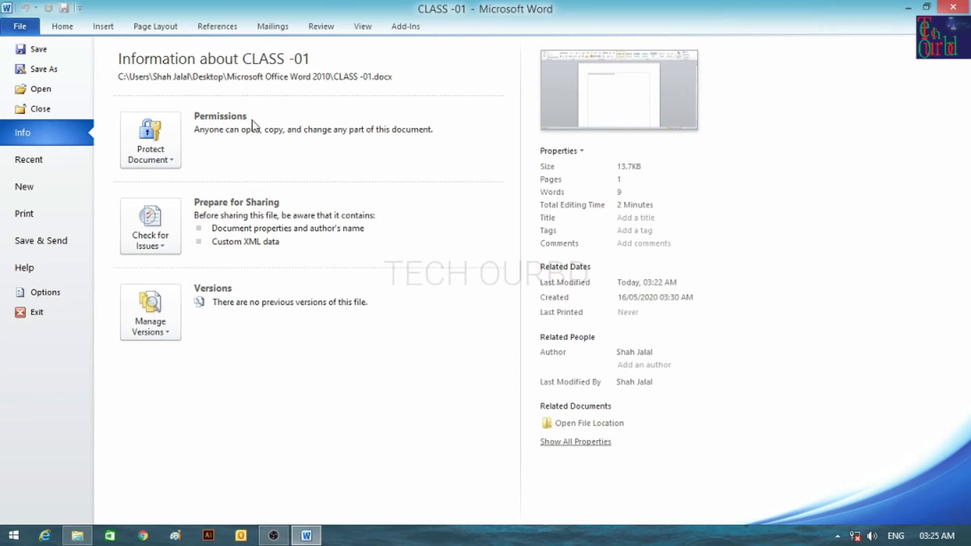
Encrypt CLASS -01 with a password, re-entering it after a mismatch warning.
left_click(163, 158)
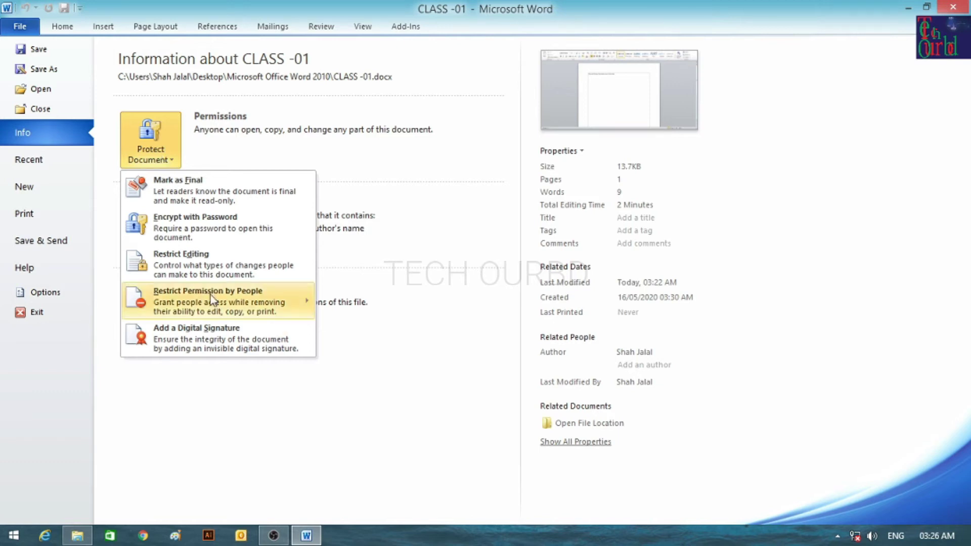
left_click(104, 191)
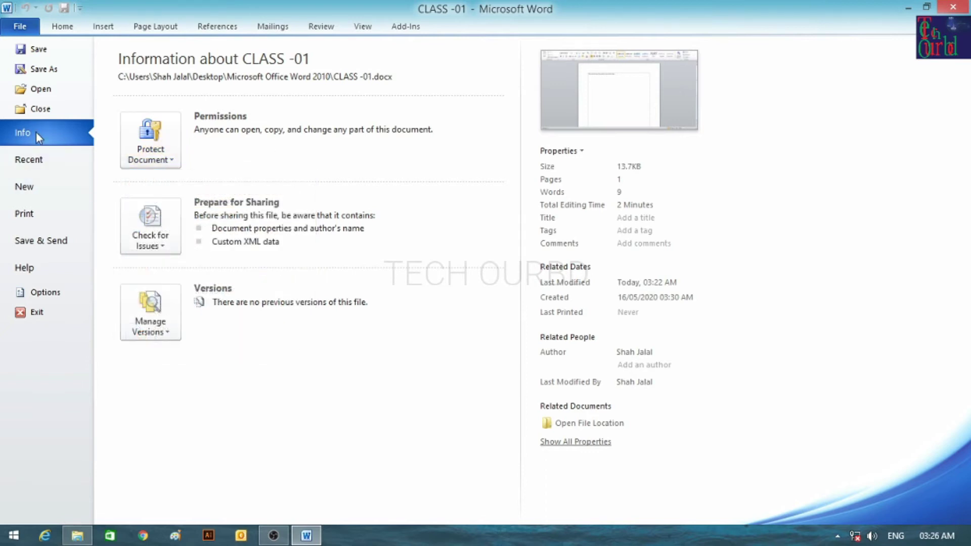
left_click(147, 147)
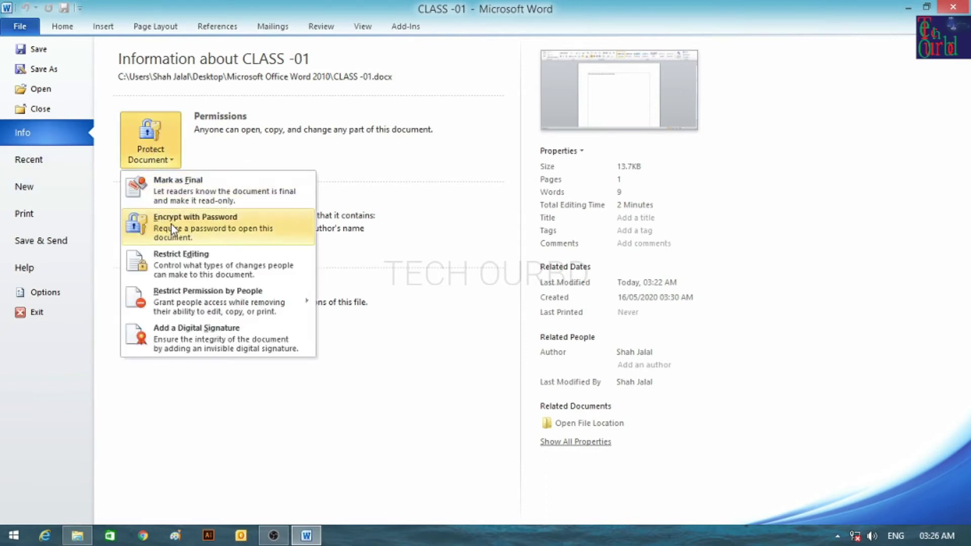
left_click(199, 223)
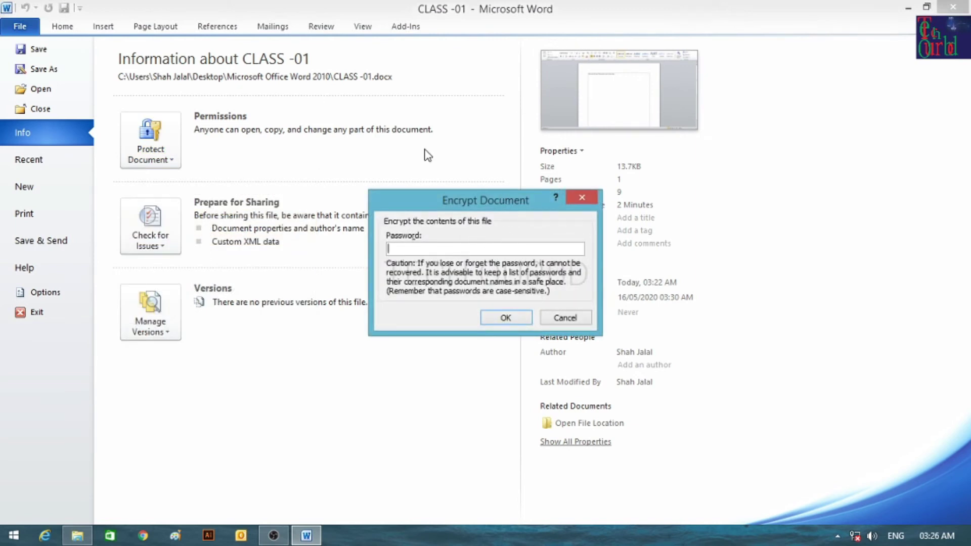
type("1234")
left_click(505, 318)
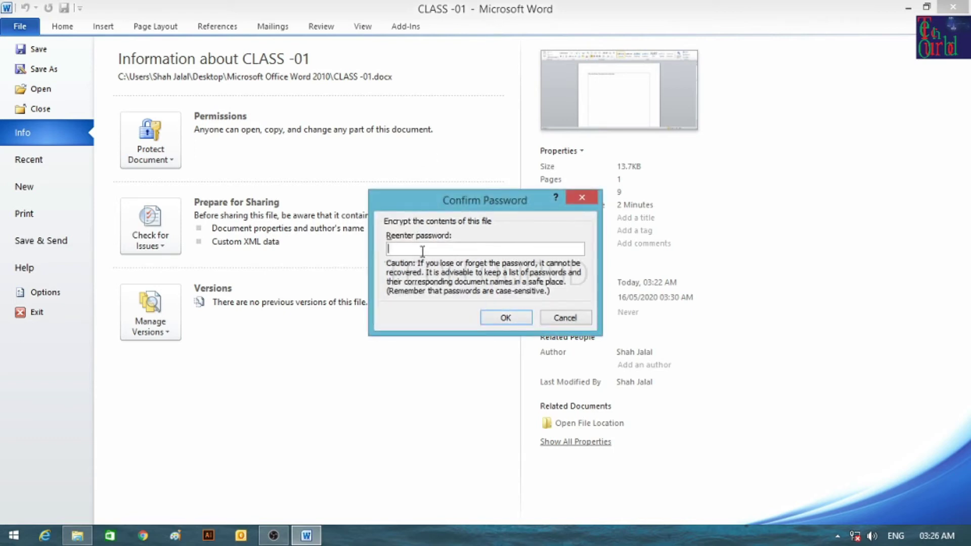
type("123")
key("Return")
key("Return")
type("4")
key("Return")
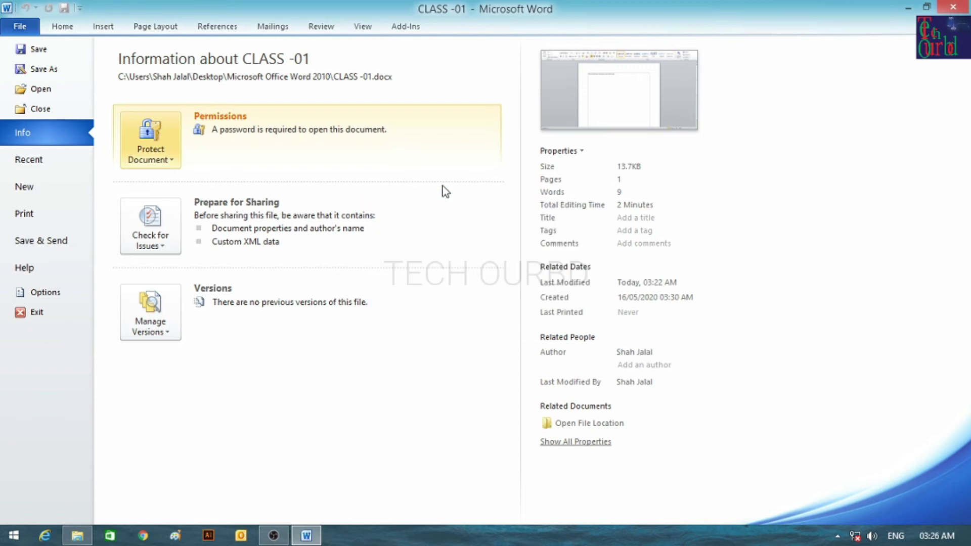
left_click(53, 26)
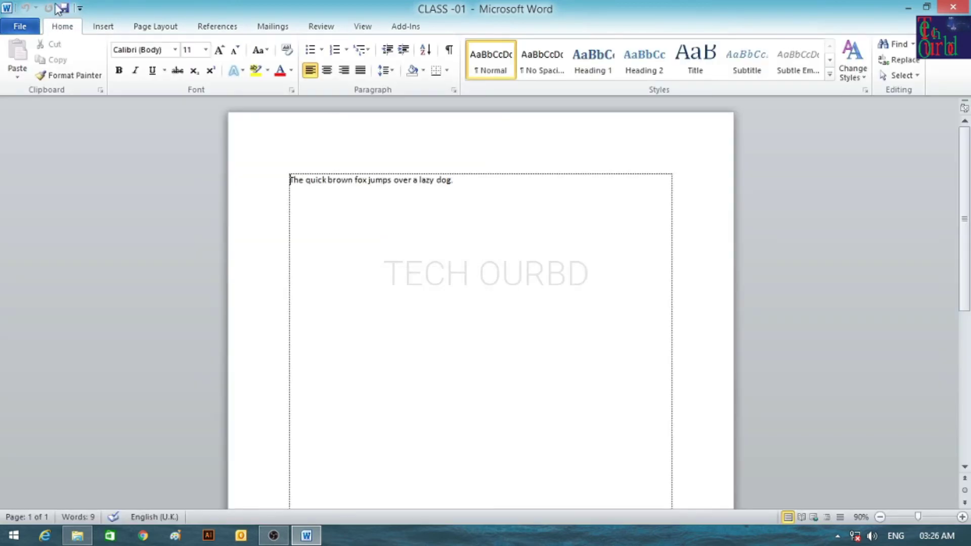
Save the encrypted document, quit Word, and reopen CLASS -01 from its context menu.
left_click(62, 8)
left_click(953, 6)
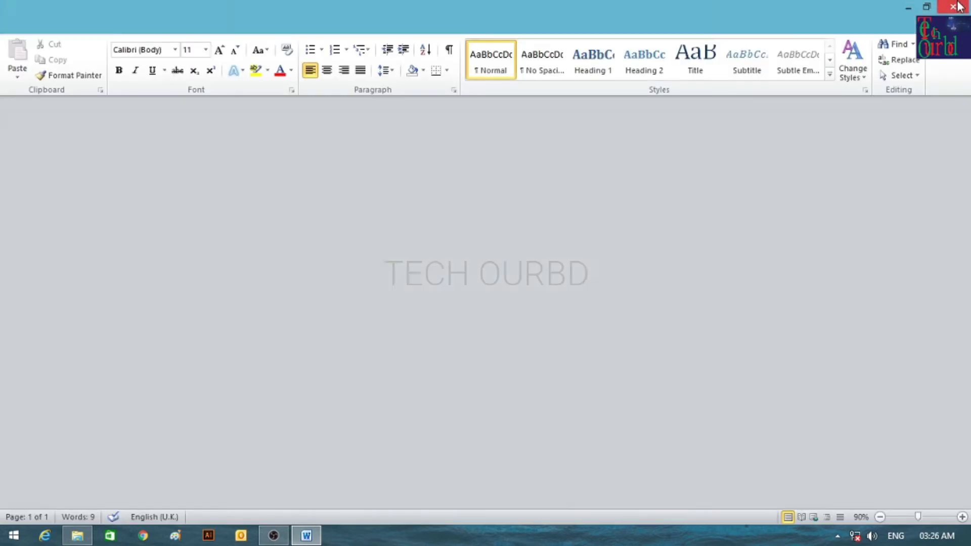
left_click(365, 320)
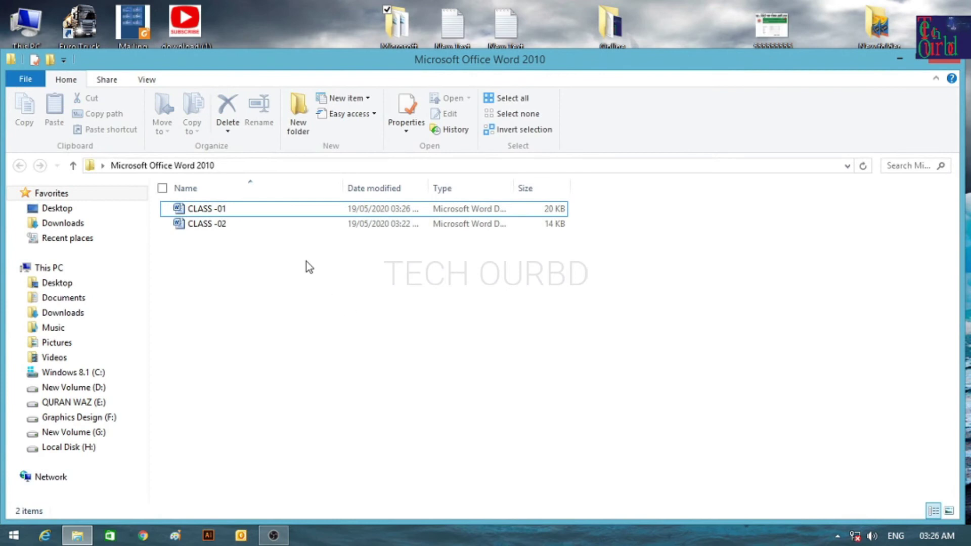
right_click(257, 208)
right_click(238, 209)
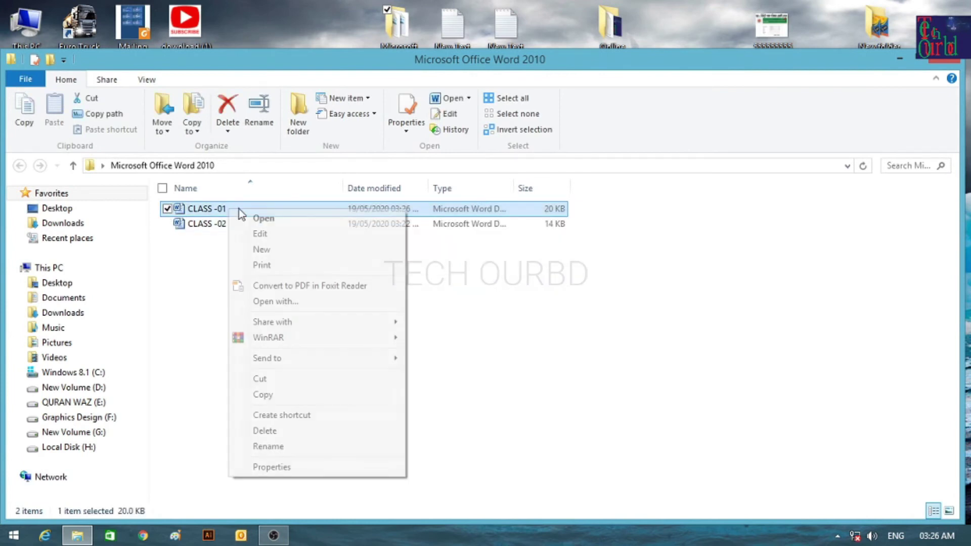
left_click(274, 218)
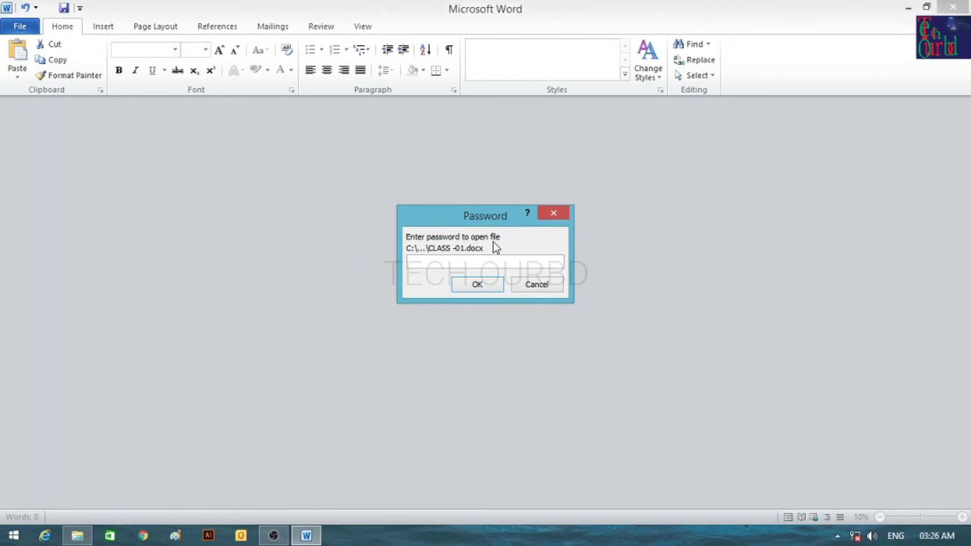
Enter the document password to open CLASS -01 and view its Info page showing 20.0KB.
type("1234")
left_click(478, 284)
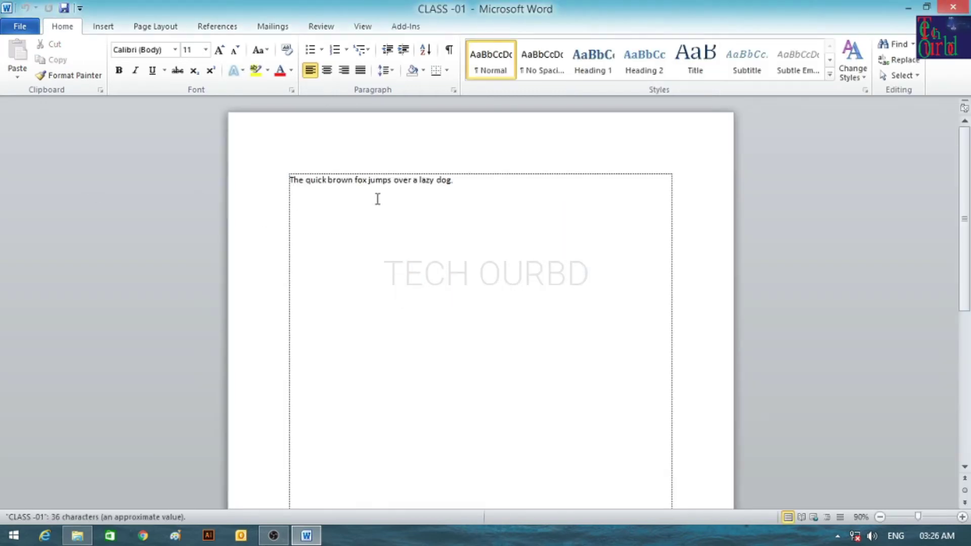
left_click(20, 26)
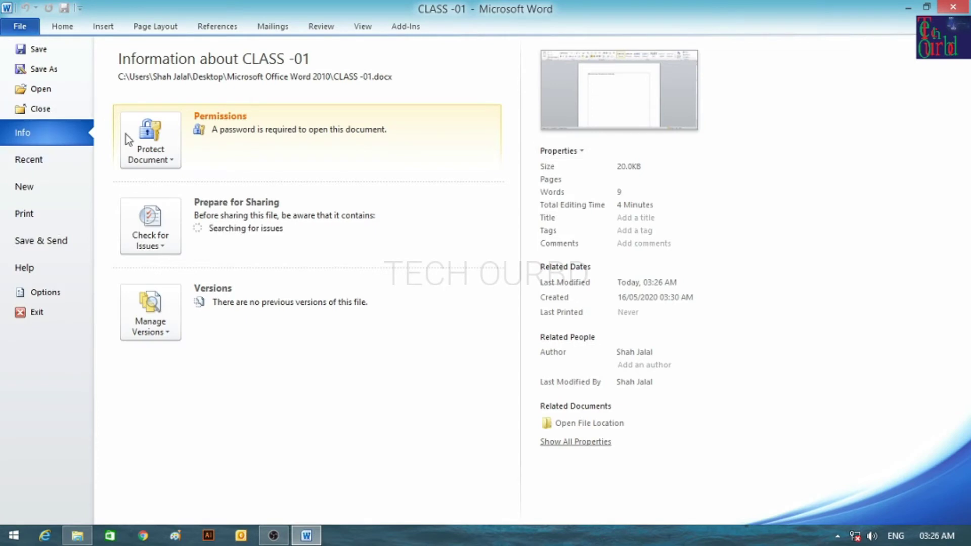
Clear CLASS -01's encryption password, save the file, and reopen it from the folder.
left_click(148, 143)
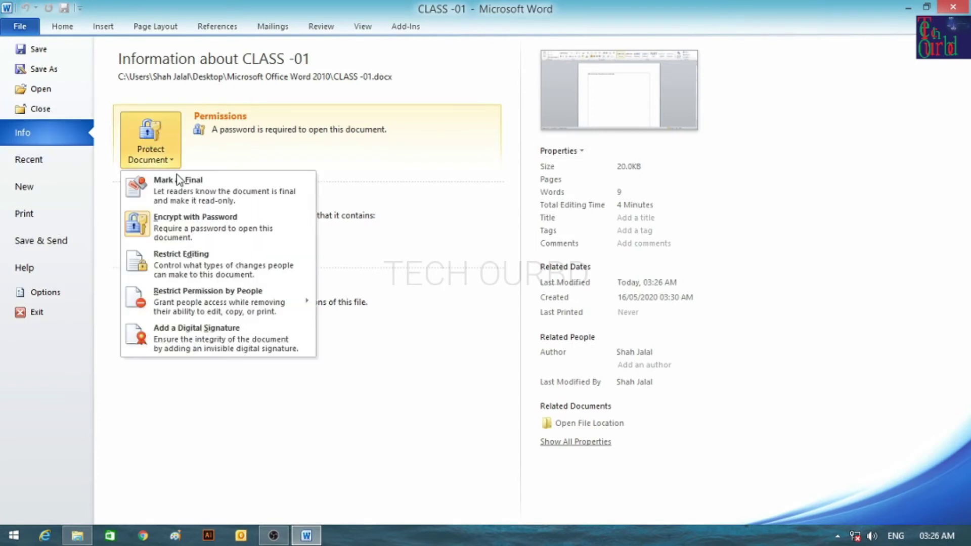
left_click(156, 137)
left_click(157, 145)
left_click(186, 233)
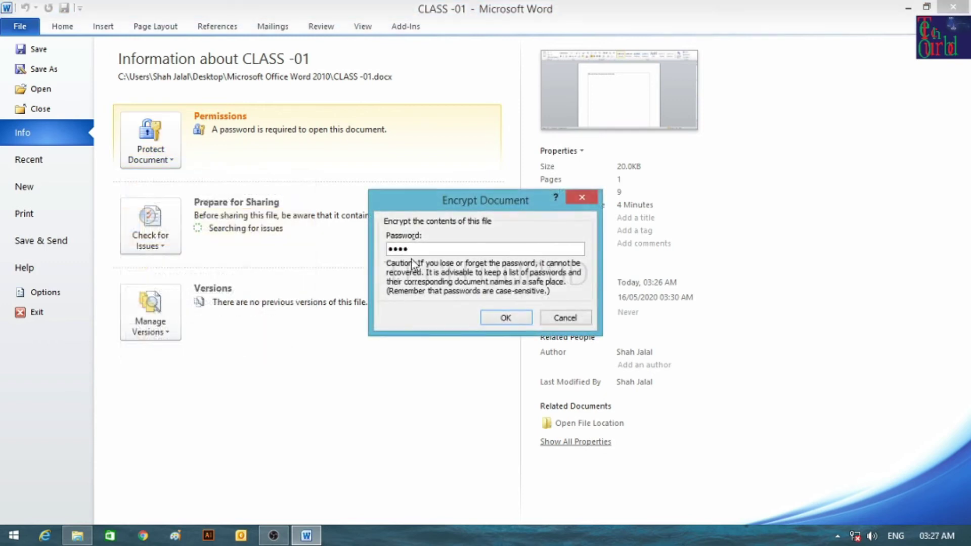
double_click(422, 247)
key("BackSpace")
left_click(526, 321)
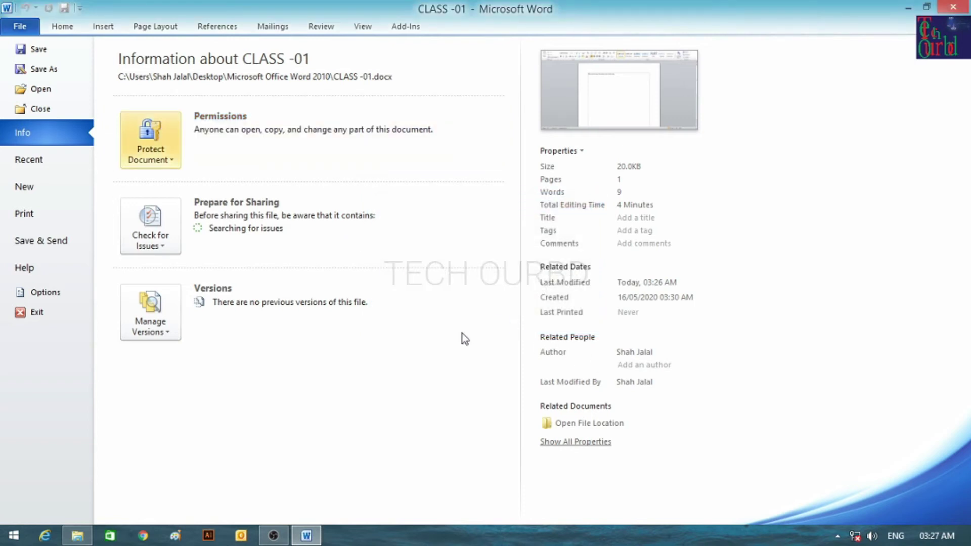
left_click(39, 49)
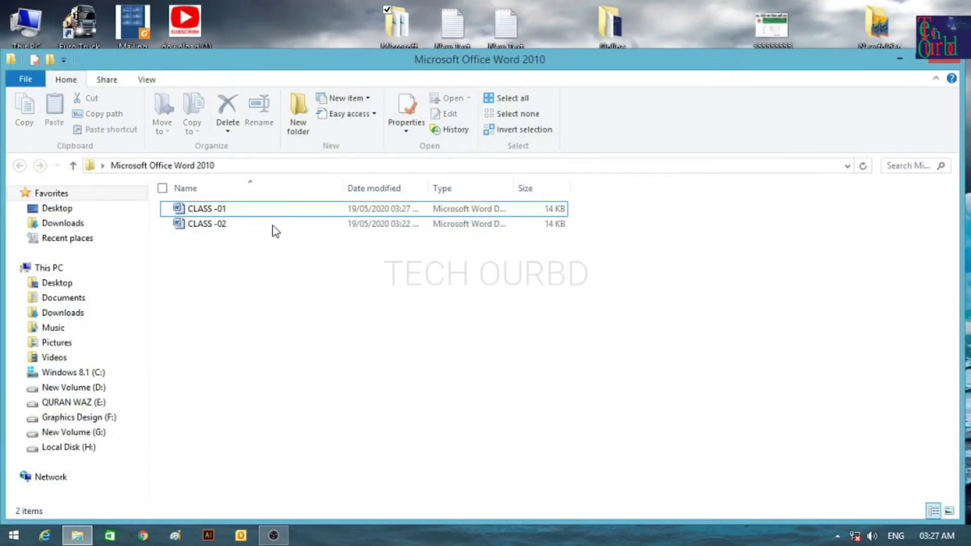
double_click(267, 208)
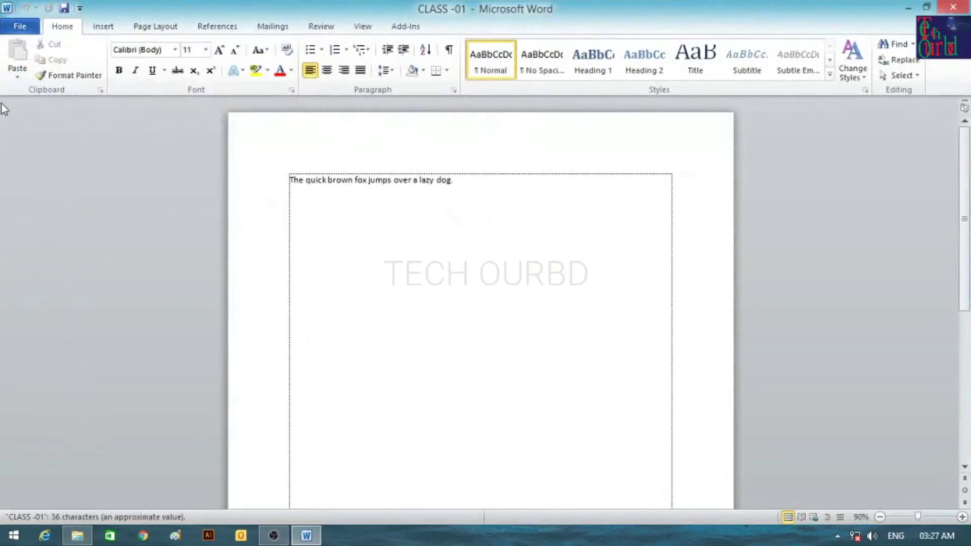
Check the Protect Document options and the Recent documents list, then return to CLASS -01.
left_click(19, 26)
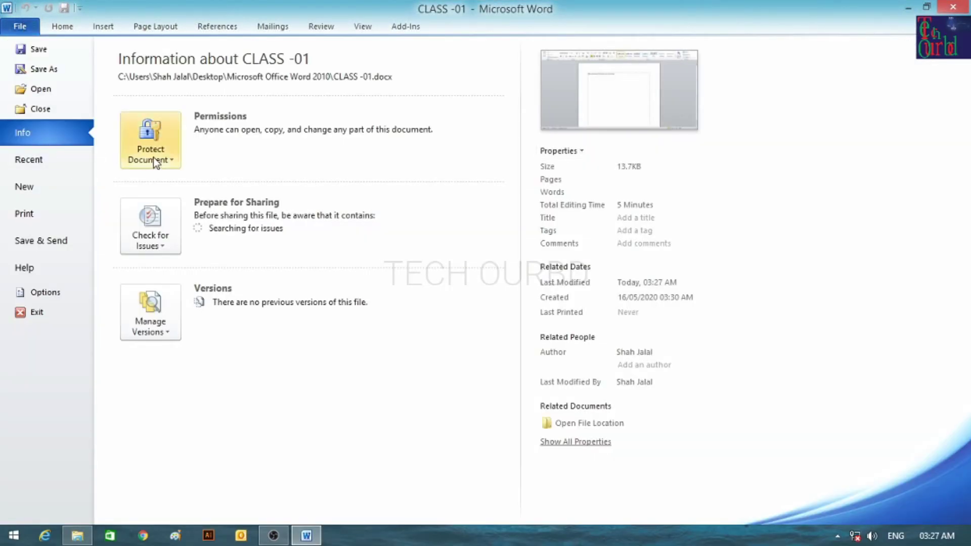
left_click(157, 132)
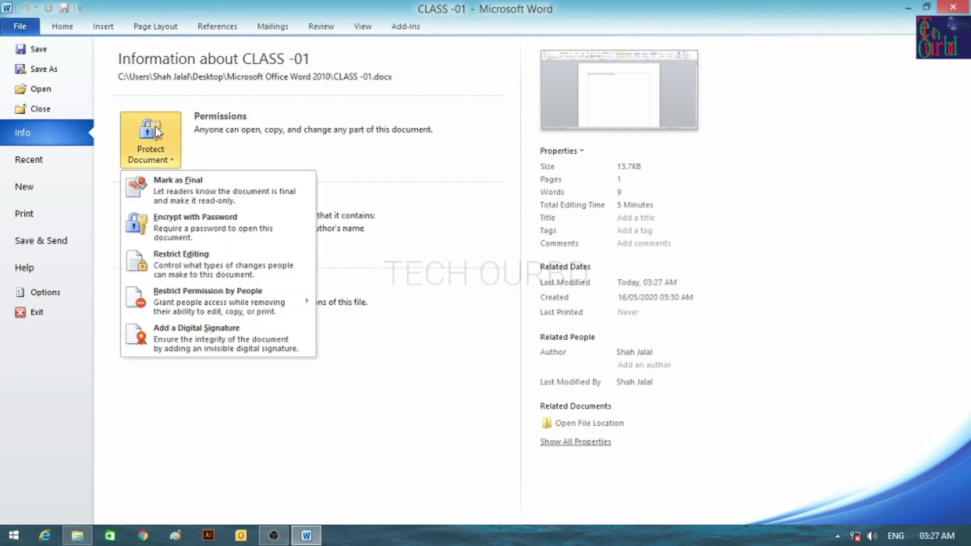
left_click(156, 134)
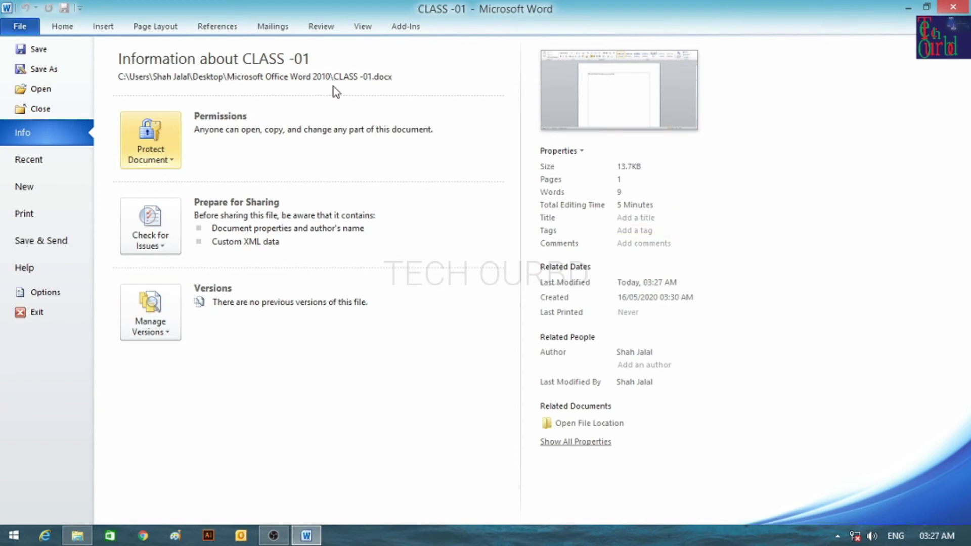
left_click(39, 159)
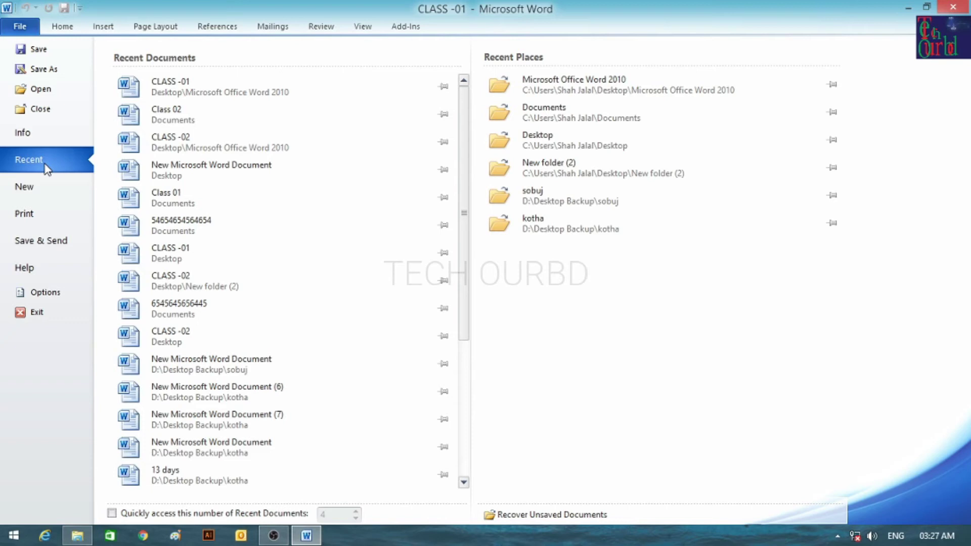
left_click(276, 185)
Return to CLASS -01 and browse the File menu's Recent and New pages.
left_click(232, 96)
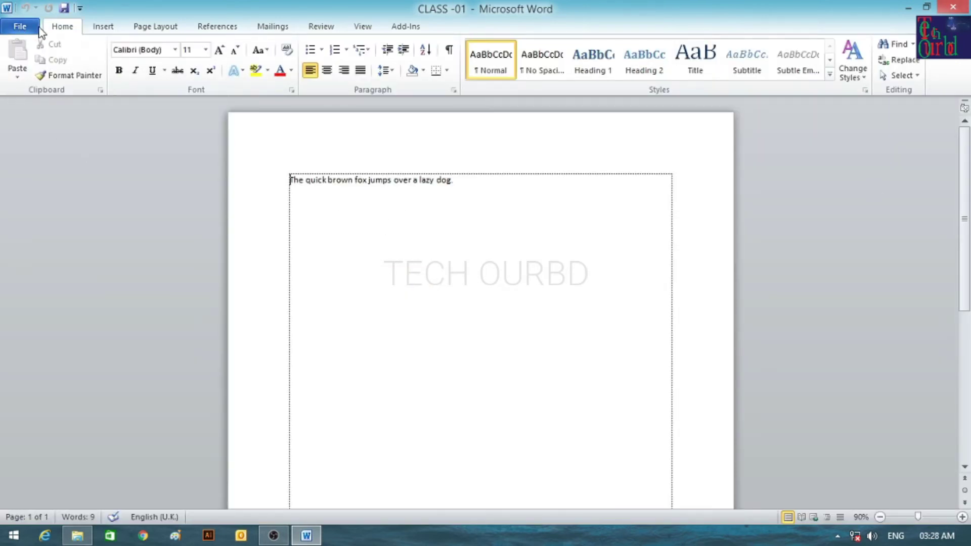
left_click(20, 26)
left_click(22, 156)
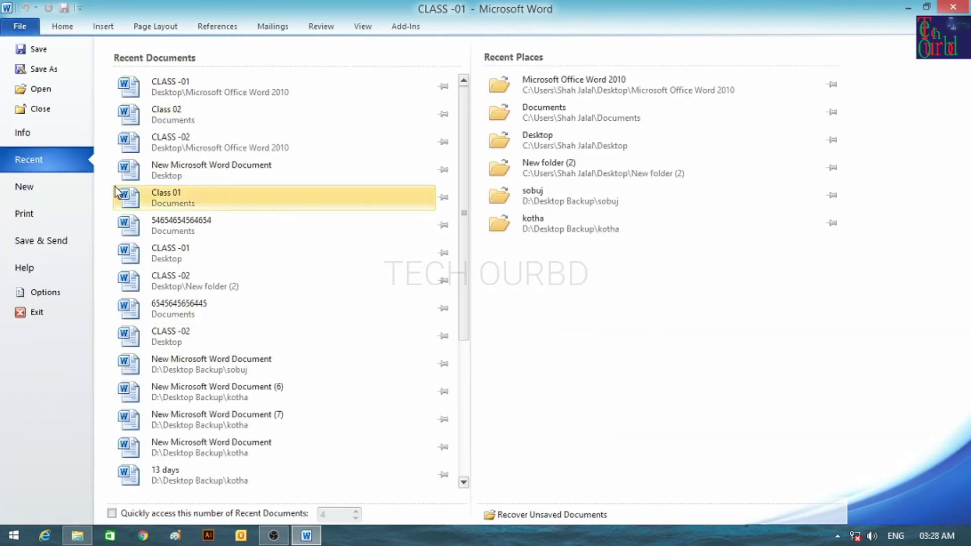
left_click(56, 194)
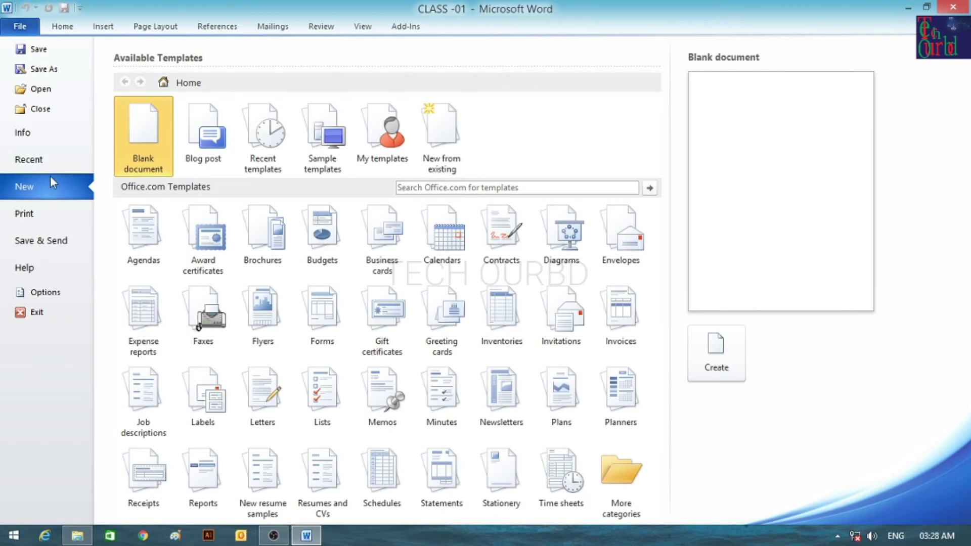
left_click(62, 25)
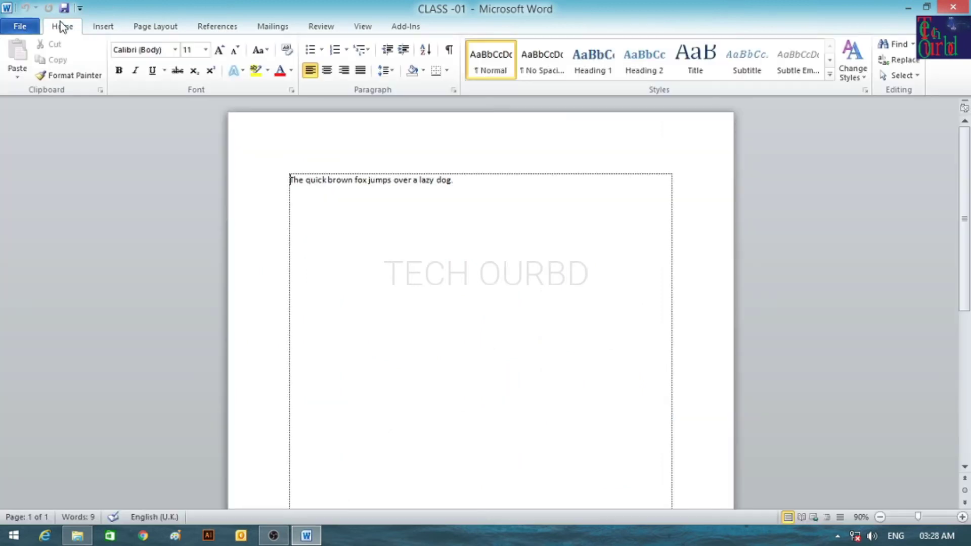
left_click(20, 26)
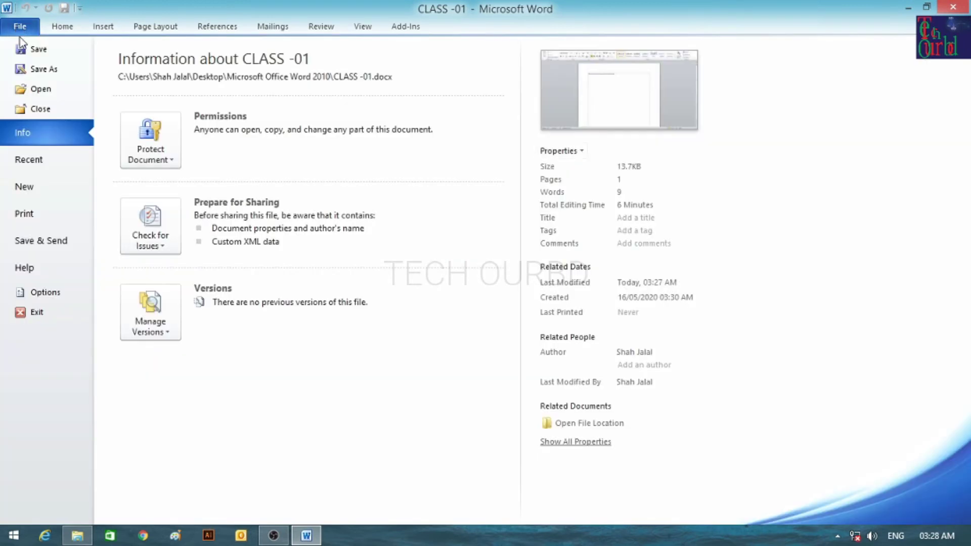
left_click(63, 26)
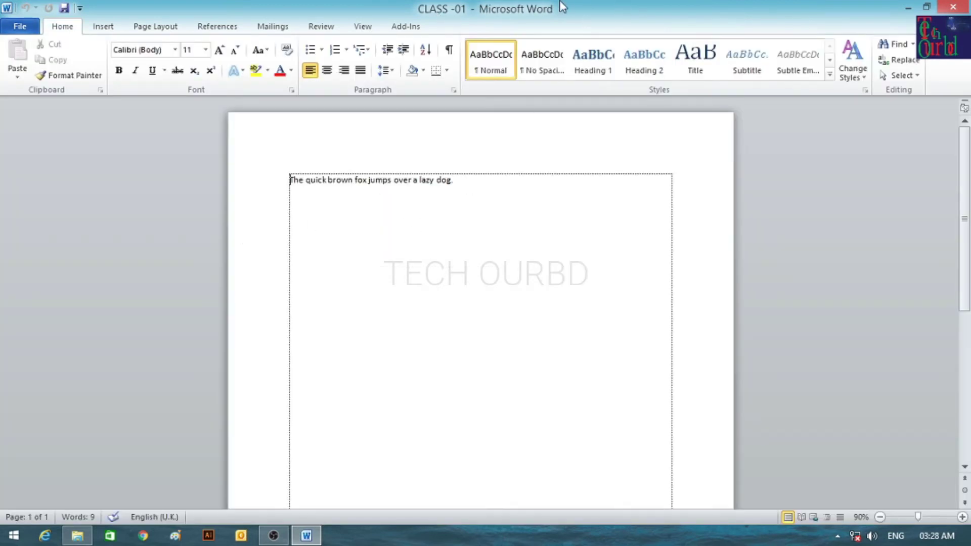
Create a new blank document, Document1, and view its Info page showing 1 page, 0 words.
left_click(20, 26)
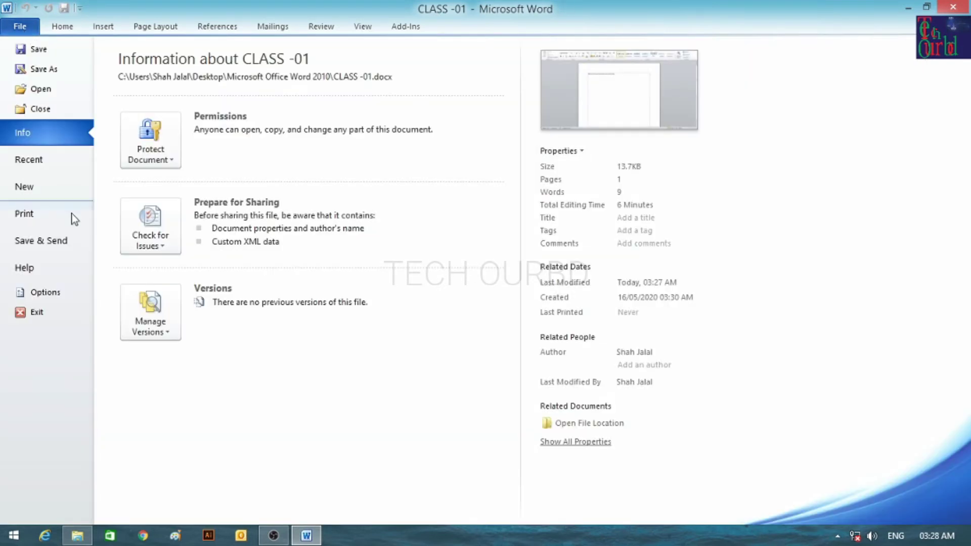
left_click(46, 192)
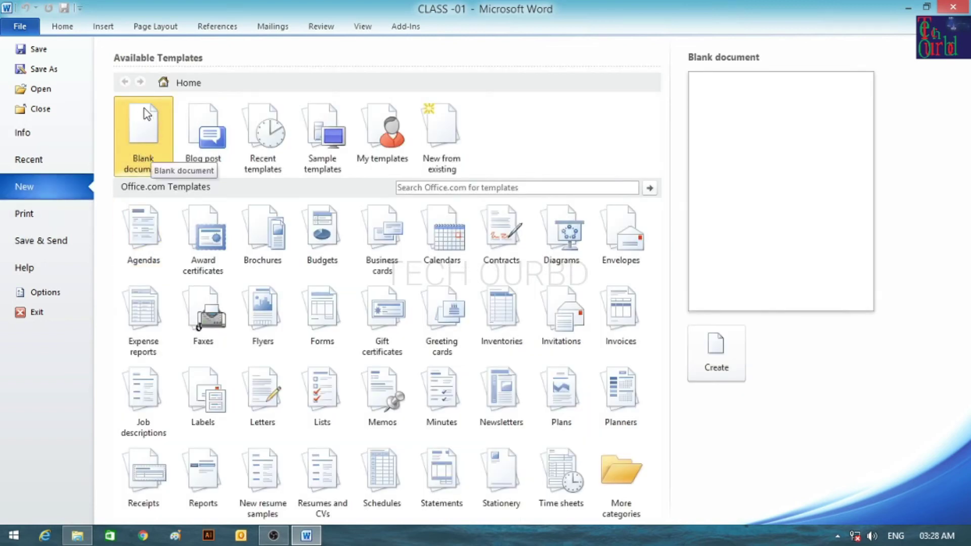
left_click(724, 363)
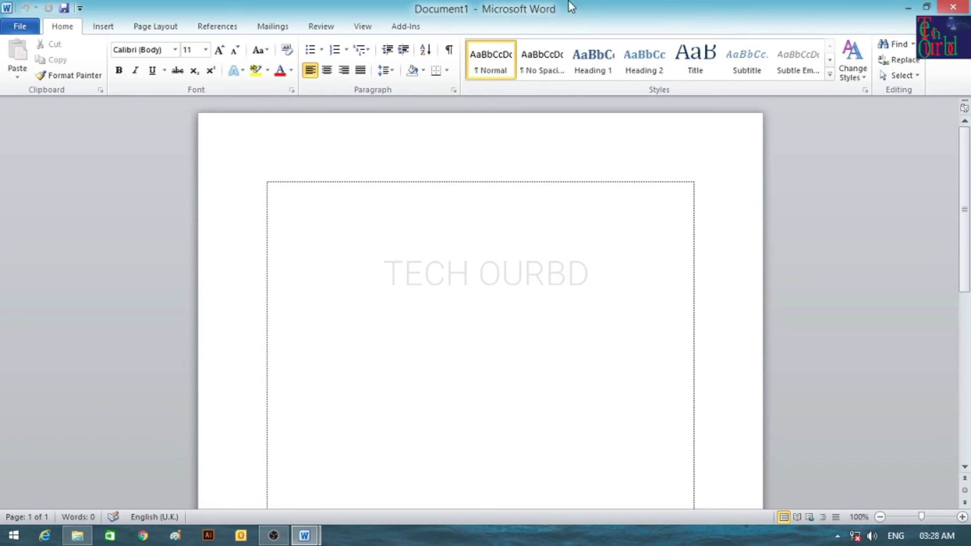
left_click(11, 31)
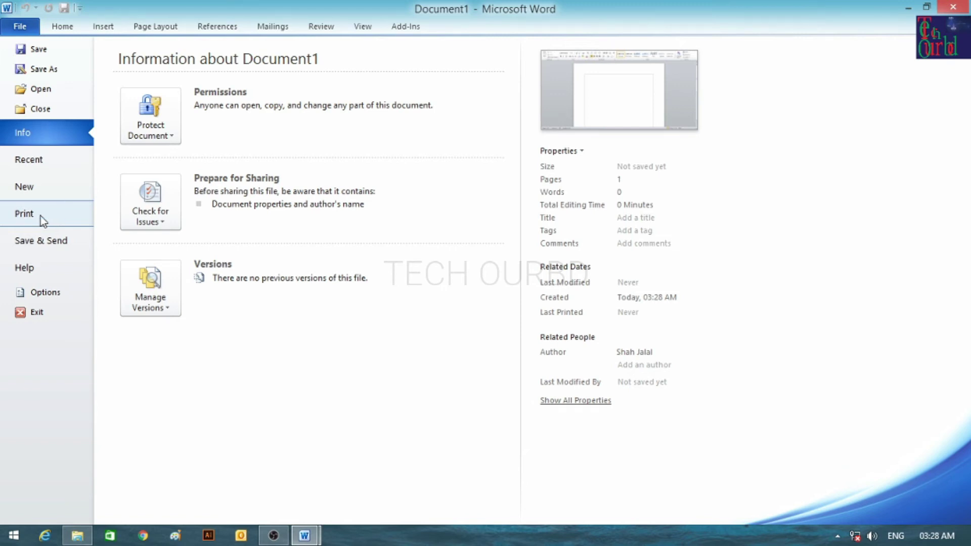
Show CLASS -01's print preview on one A4 page with doPDF v7 as the printer.
left_click(40, 216)
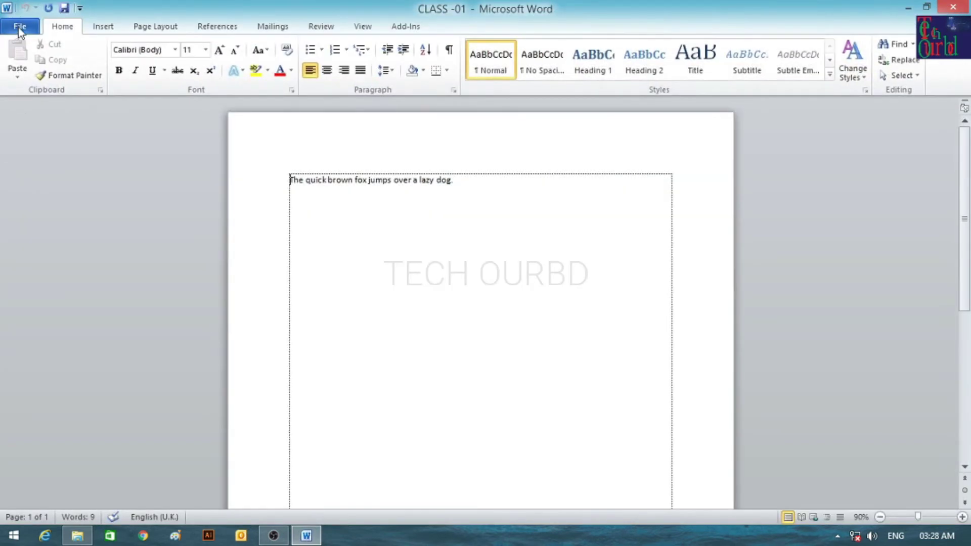
left_click(19, 30)
left_click(34, 224)
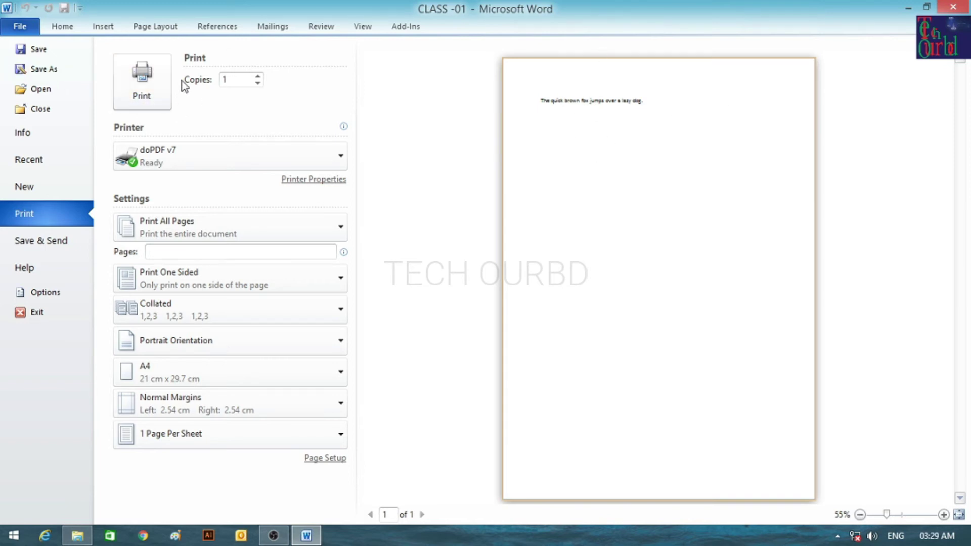
left_click(258, 76)
left_click(258, 75)
mouse_move(165, 133)
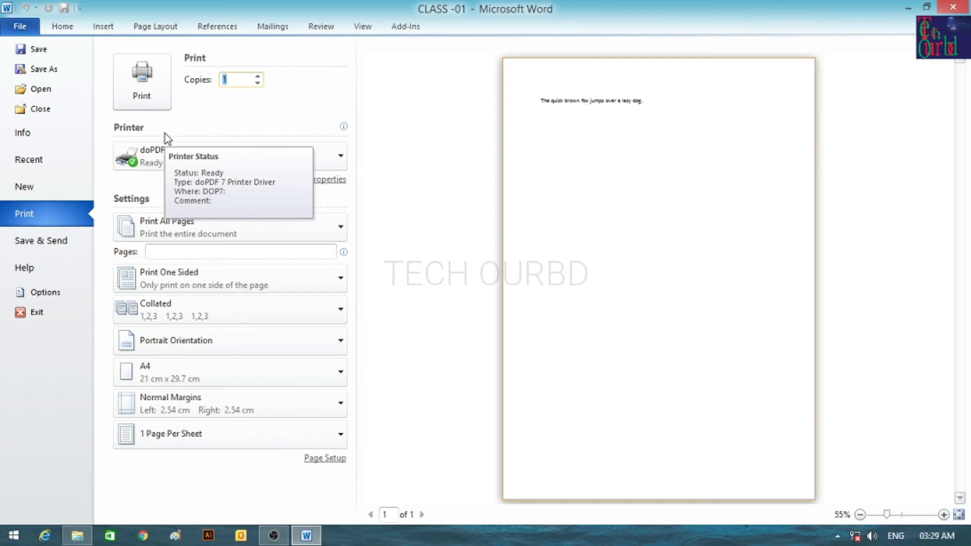
left_click(224, 166)
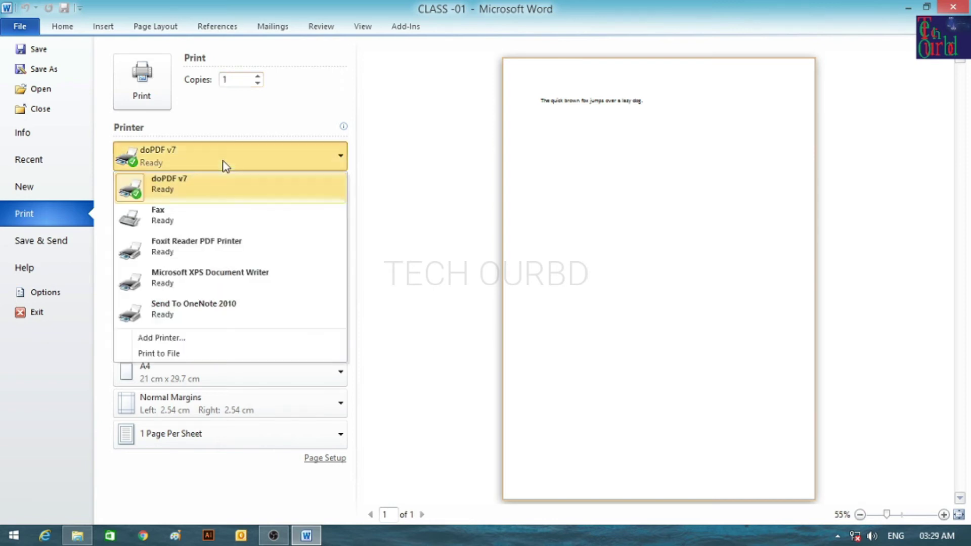
left_click(225, 163)
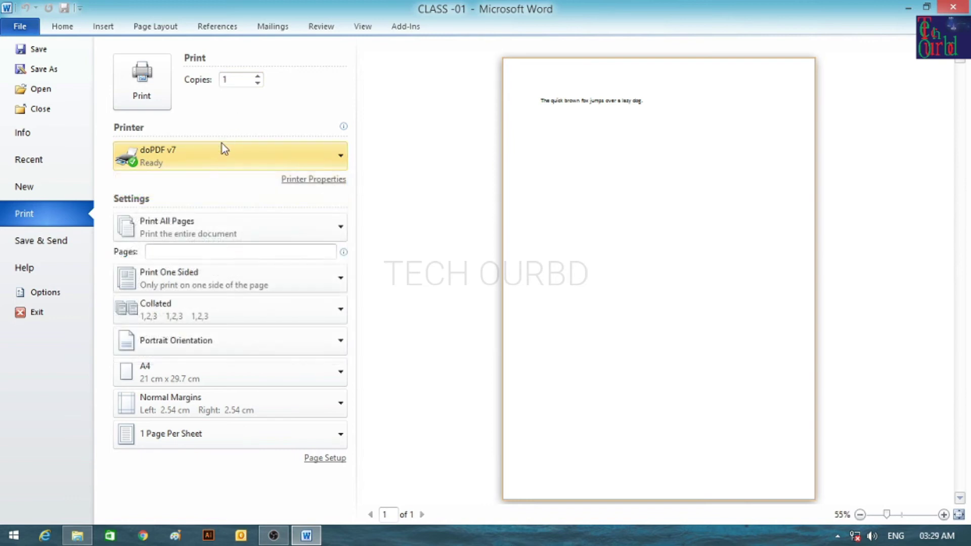
left_click(217, 157)
left_click(216, 160)
left_click(217, 159)
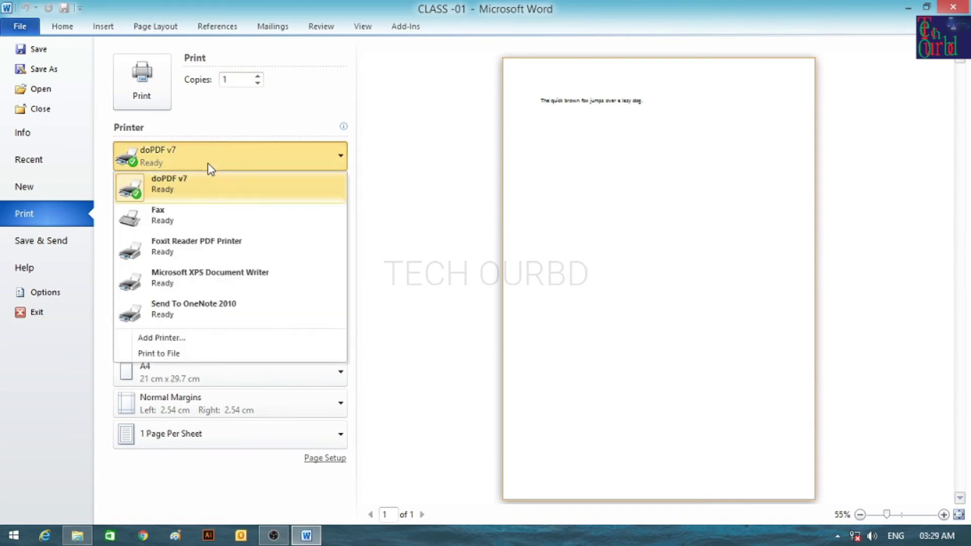
left_click(211, 169)
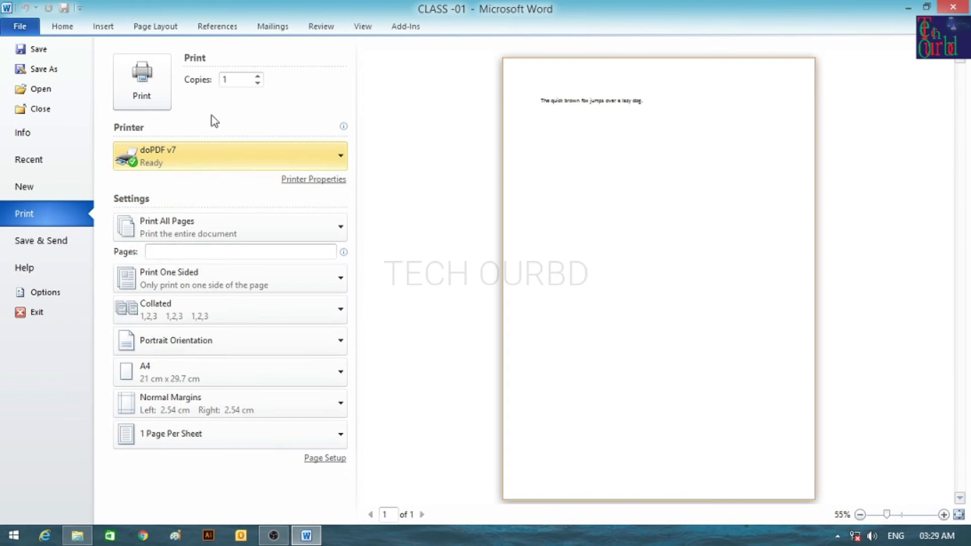
left_click(241, 152)
left_click(241, 154)
left_click(236, 161)
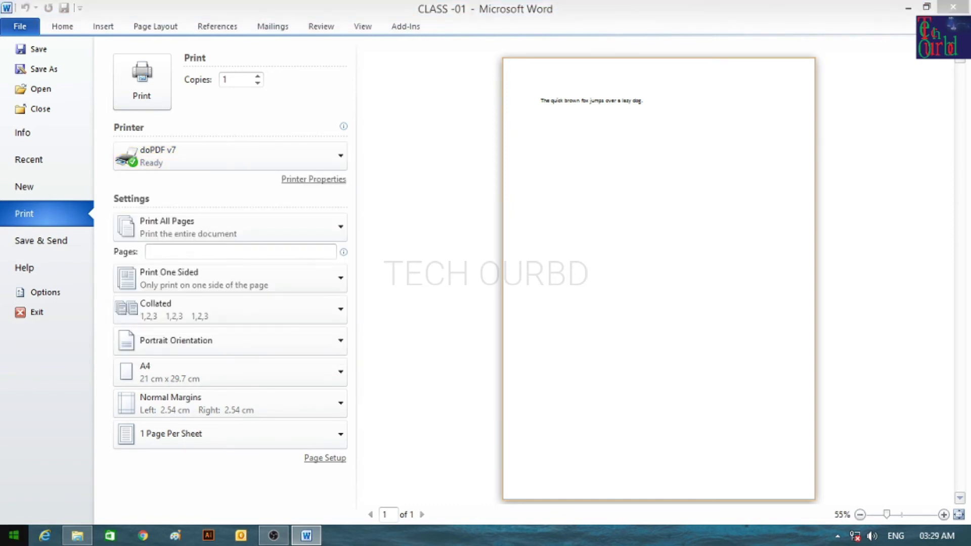
right_click(4, 540)
left_click(34, 499)
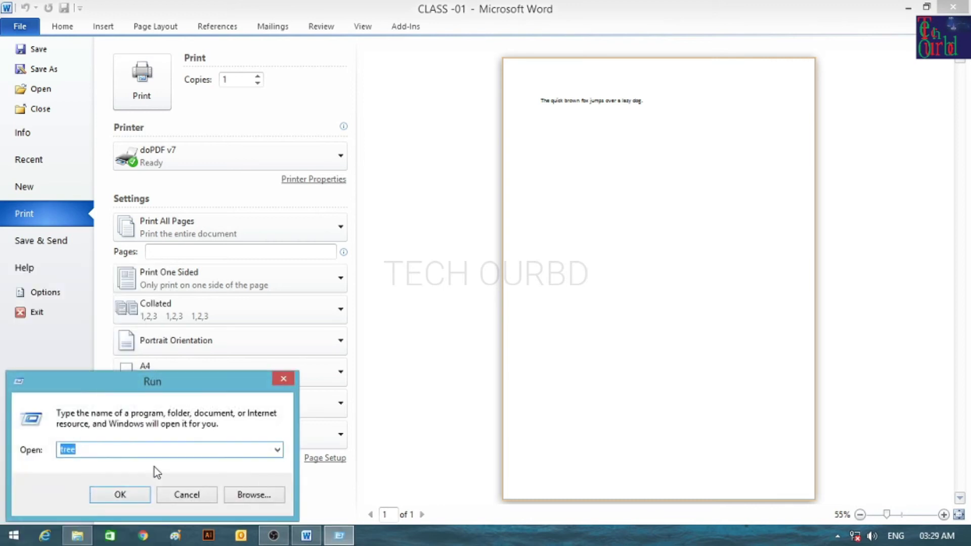
left_click(277, 450)
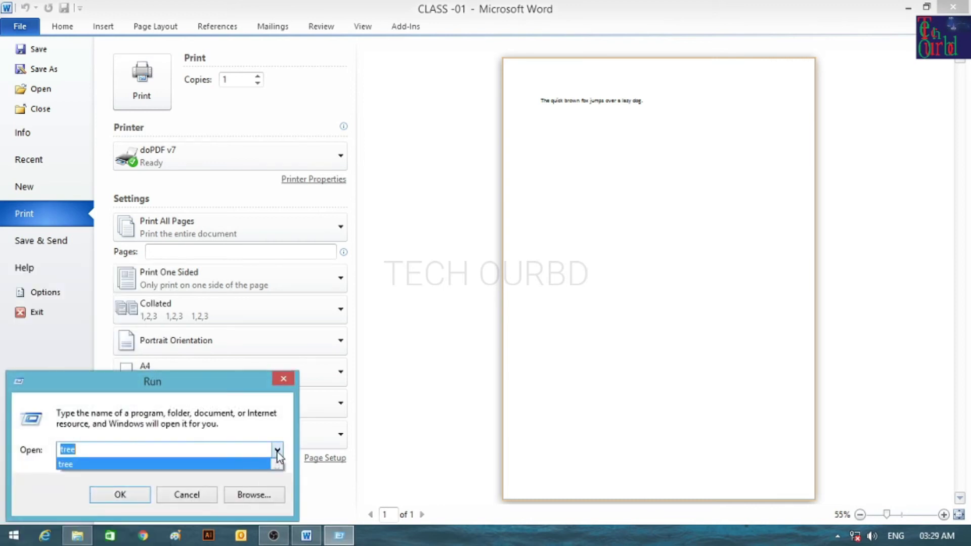
left_click(112, 463)
left_click(112, 453)
left_click(126, 496)
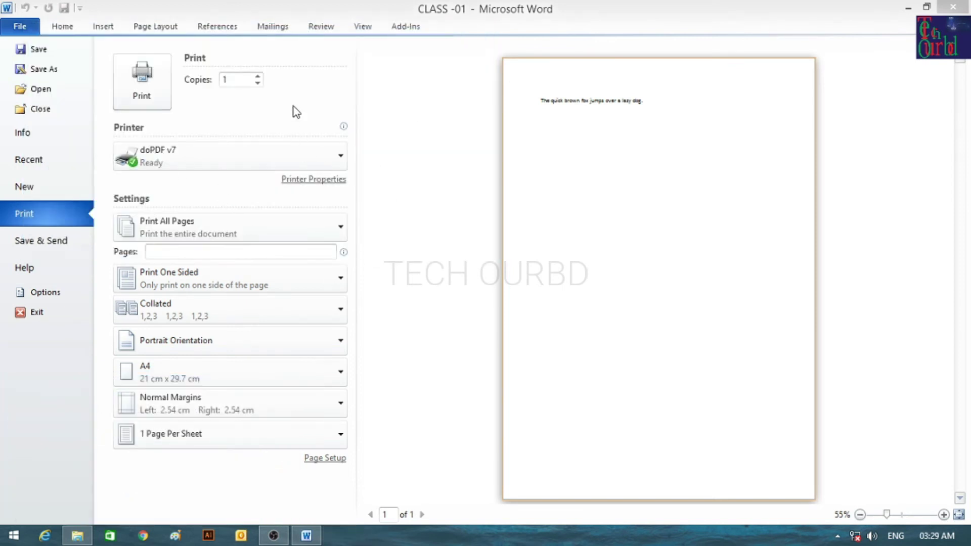
left_click(201, 151)
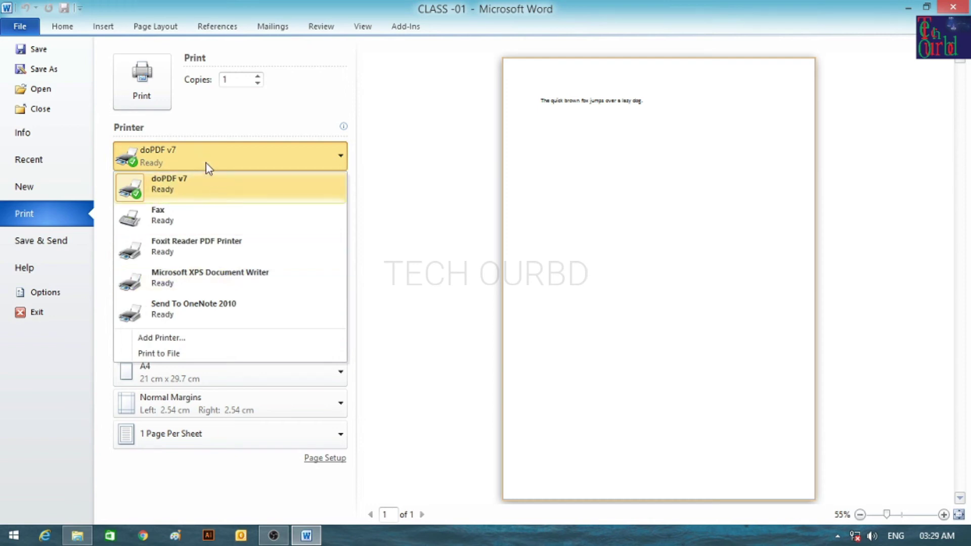
left_click(205, 158)
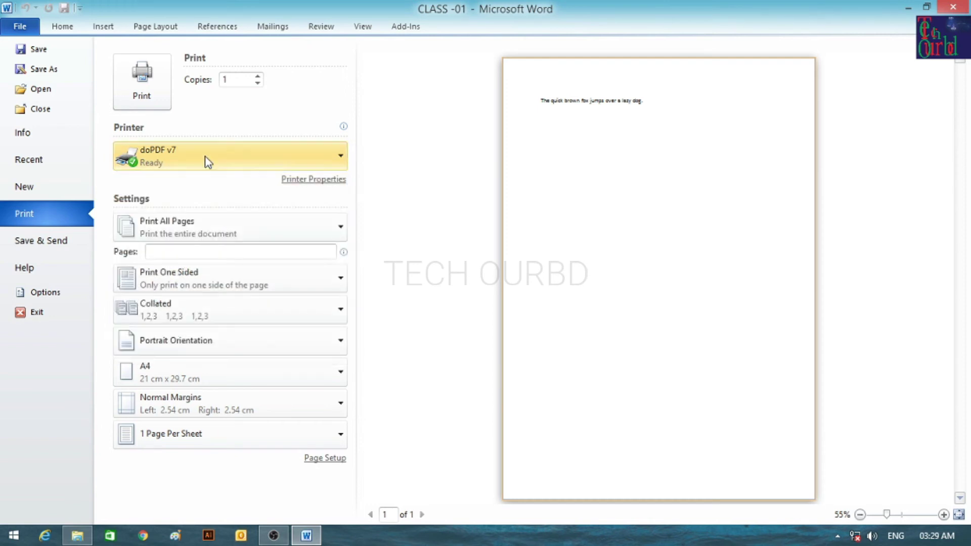
left_click(208, 162)
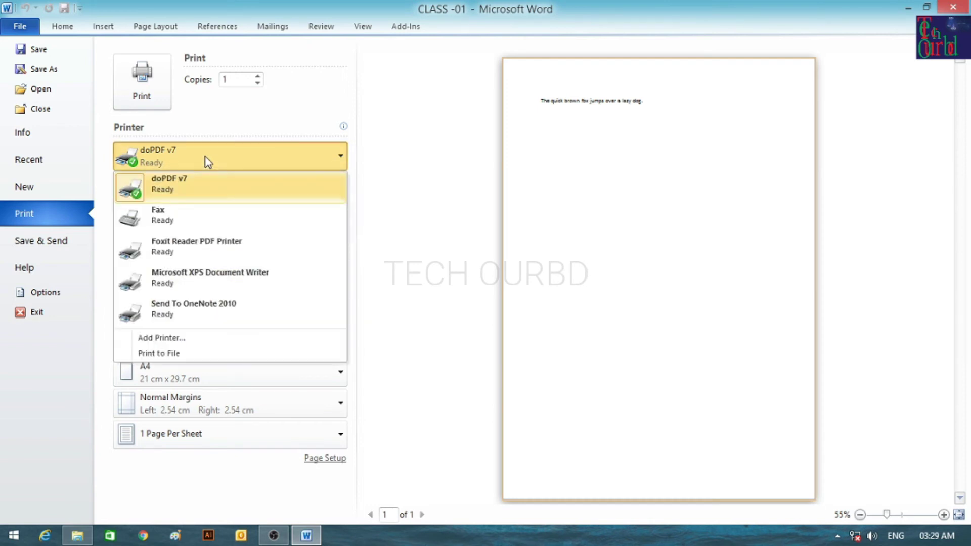
left_click(206, 158)
left_click(204, 161)
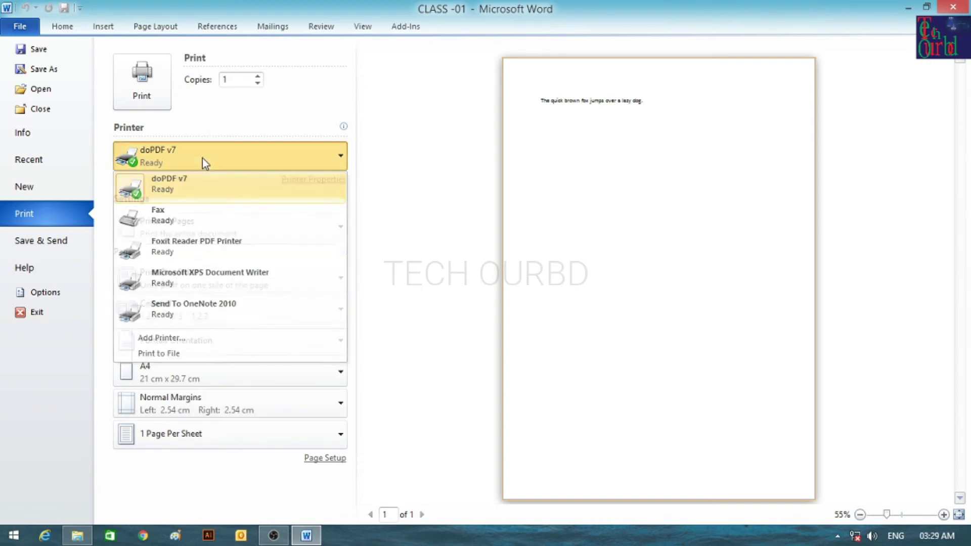
left_click(202, 158)
left_click(200, 161)
left_click(201, 164)
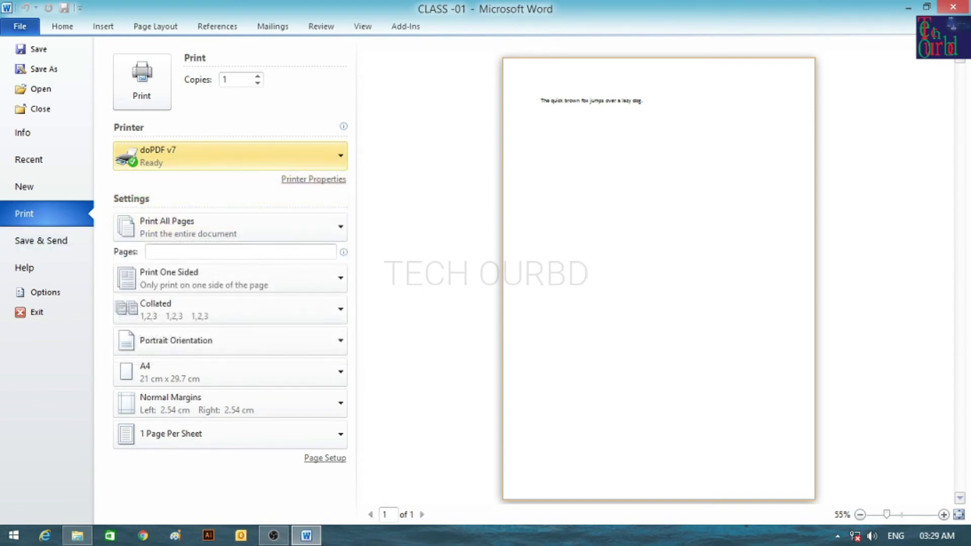
right_click(14, 535)
Open Devices and Printers, refresh the list and view the Foxit Reader PDF Printer queue.
left_click(49, 455)
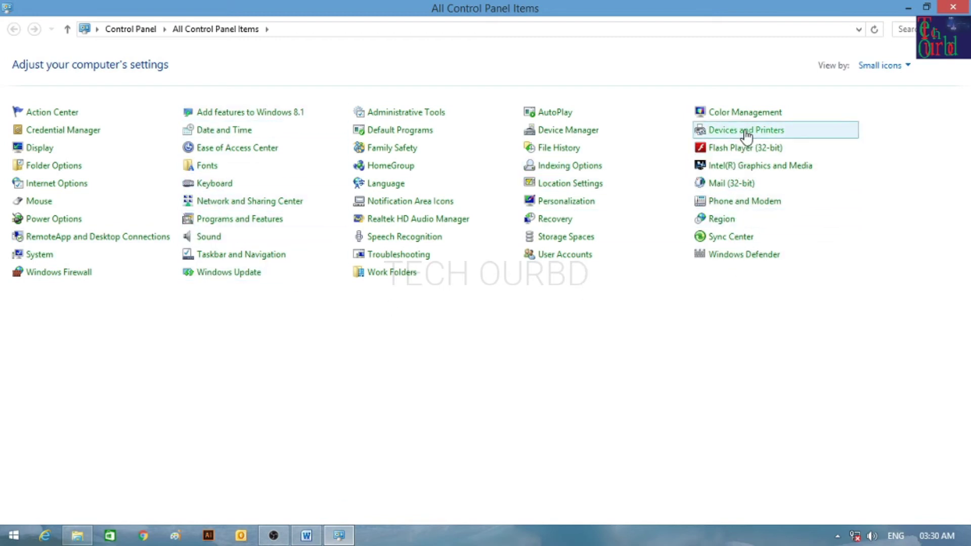
left_click(747, 133)
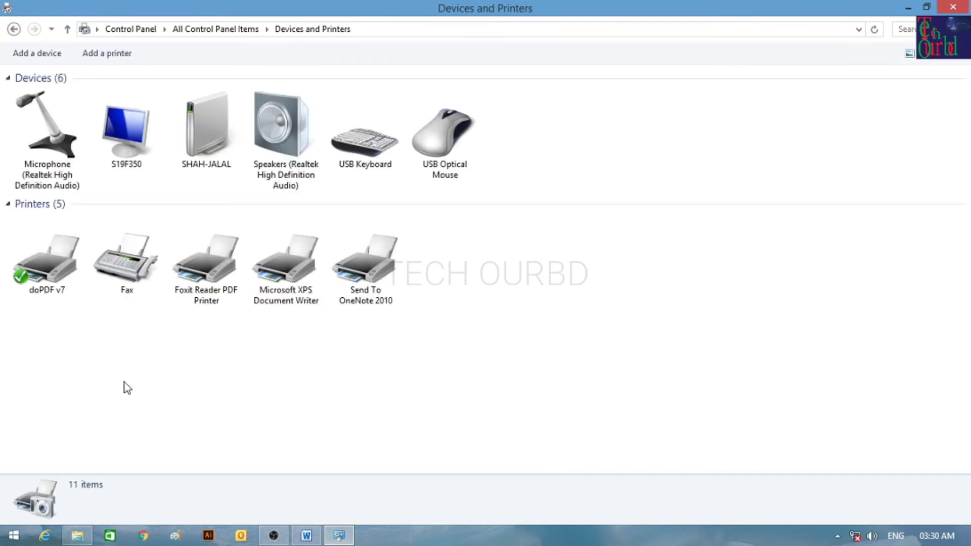
right_click(508, 253)
left_click(560, 307)
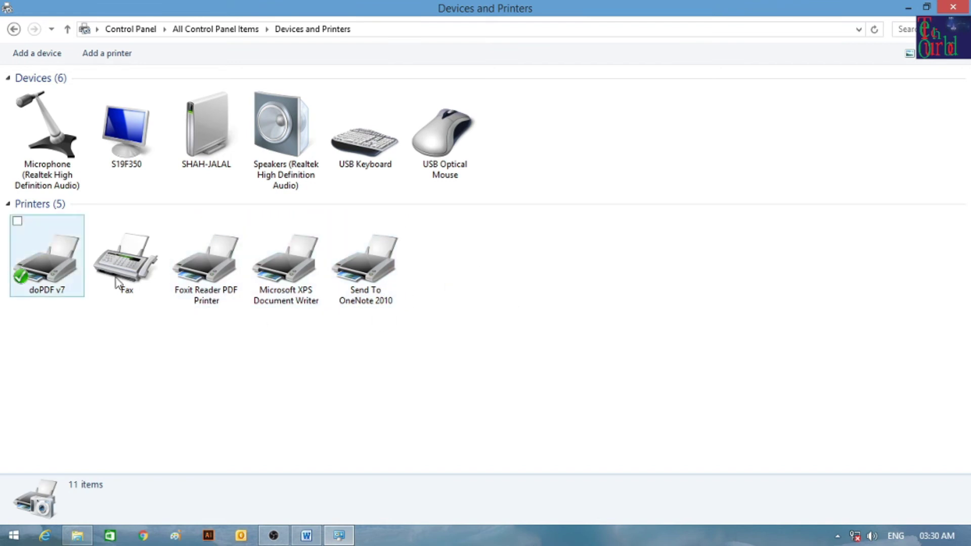
left_click(175, 221)
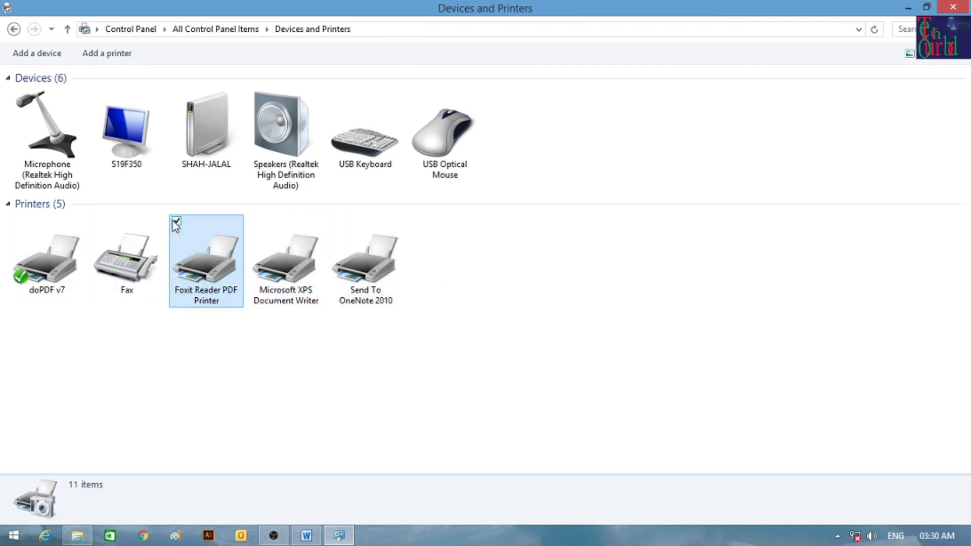
right_click(196, 233)
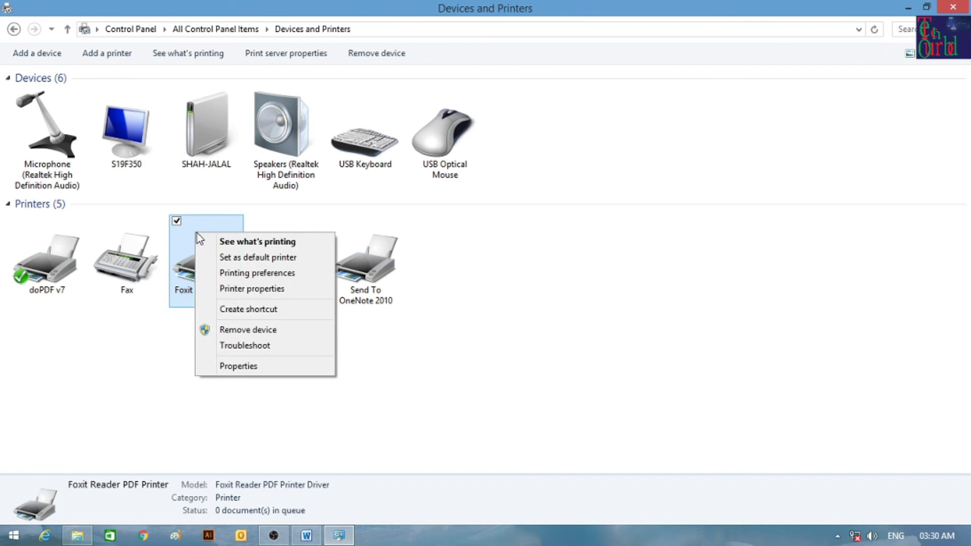
left_click(260, 242)
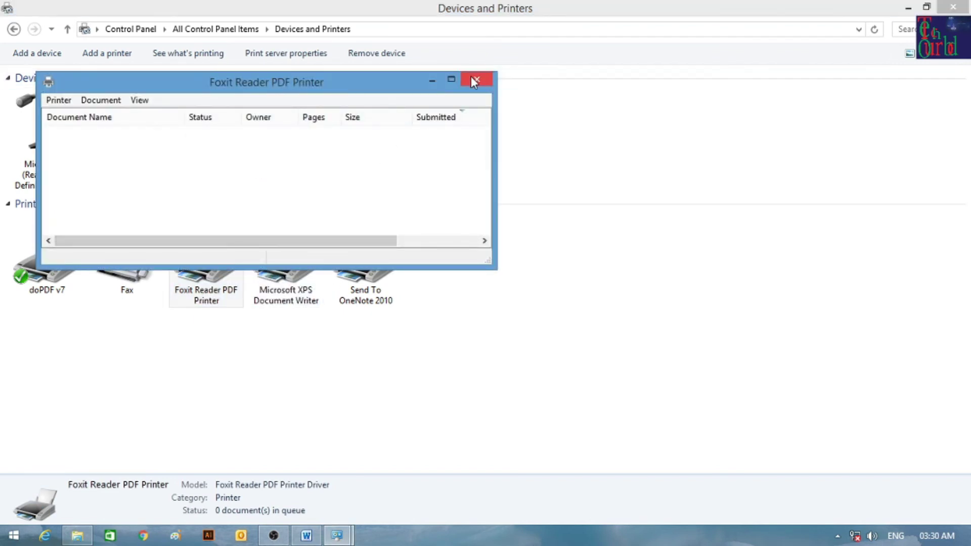
left_click(476, 80)
Keep doPDF v7 as the default printer, then close Devices and Printers.
left_click(43, 259)
right_click(42, 258)
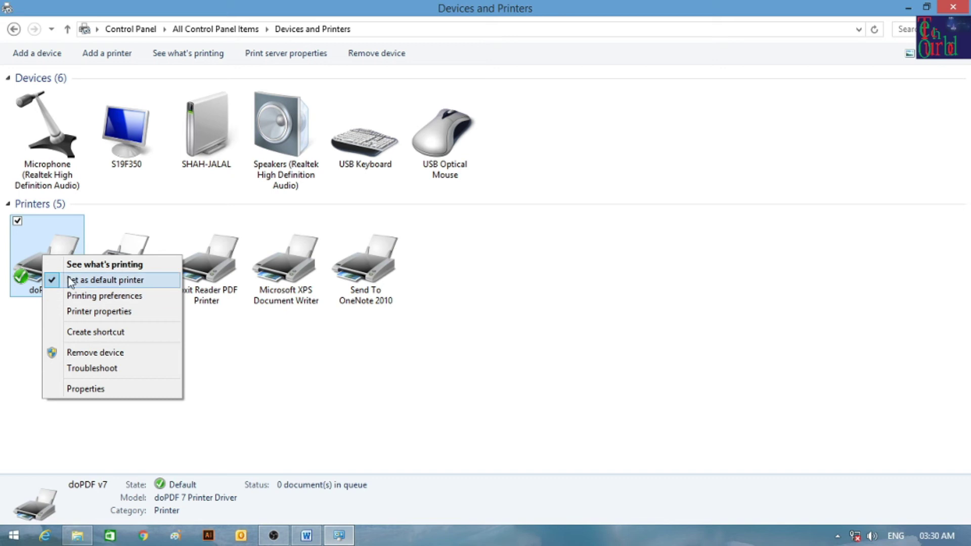
left_click(413, 318)
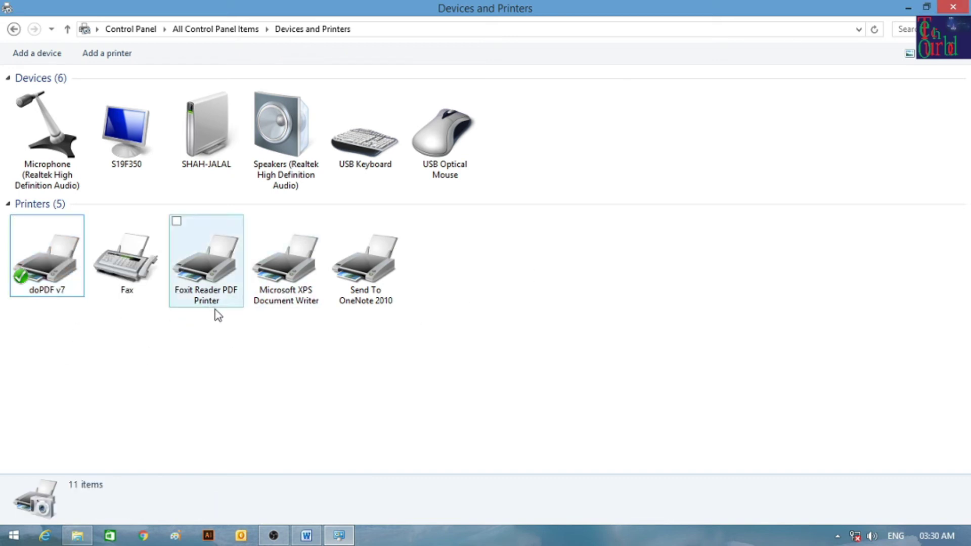
right_click(13, 536)
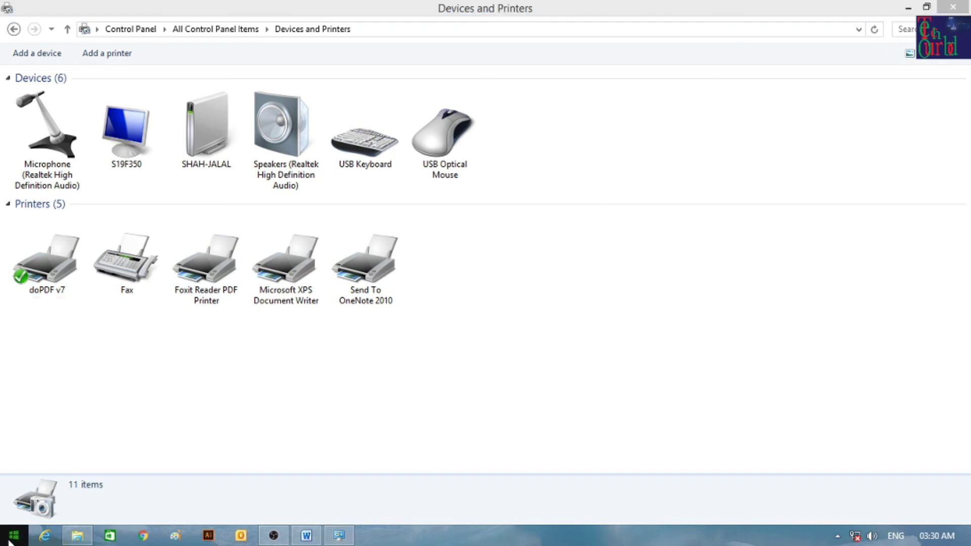
left_click(41, 490)
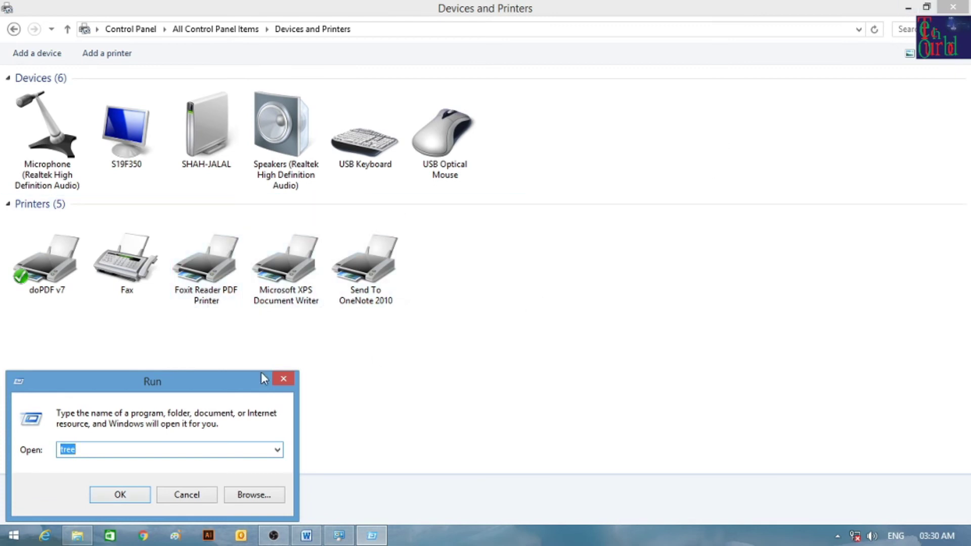
left_click(283, 378)
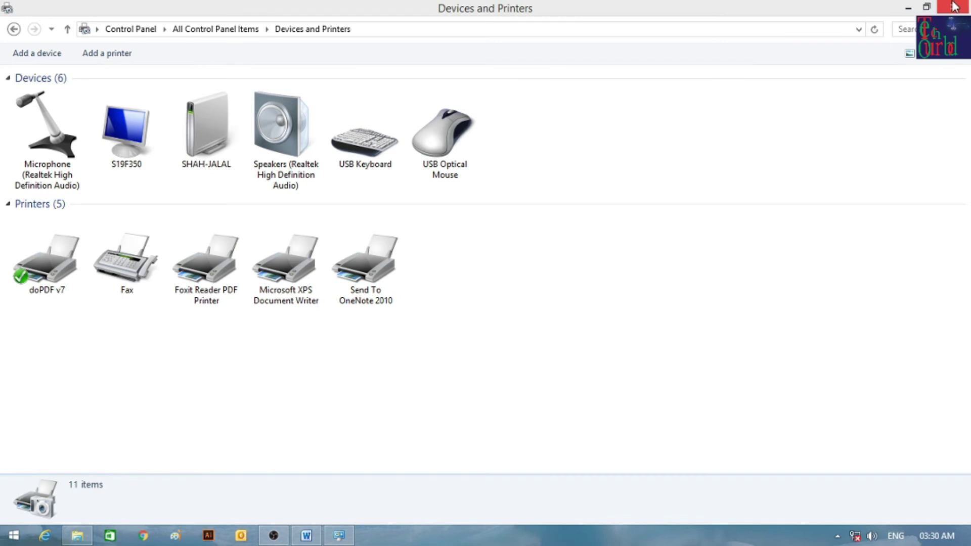
left_click(953, 7)
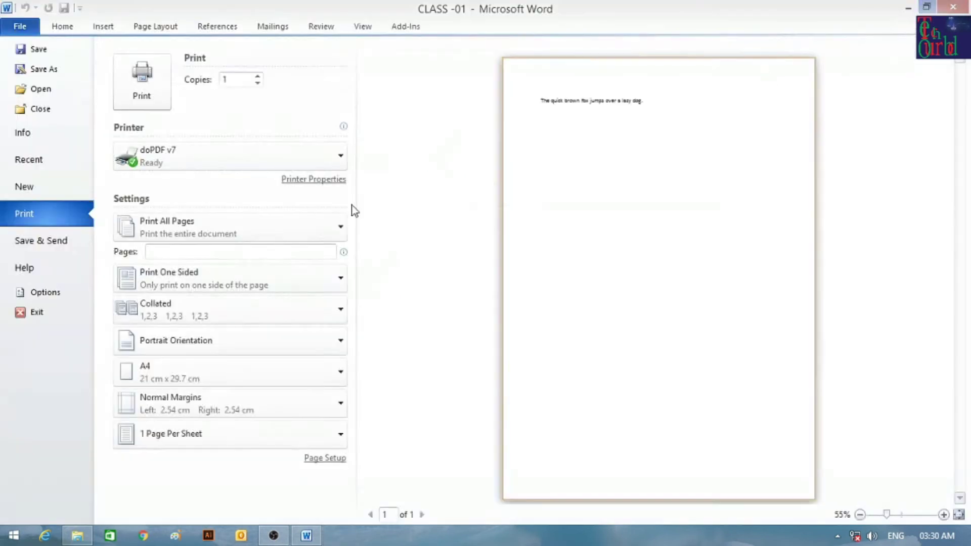
Keep doPDF v7 and Print All Pages, then go back to editing CLASS -01.
left_click(214, 156)
left_click(211, 159)
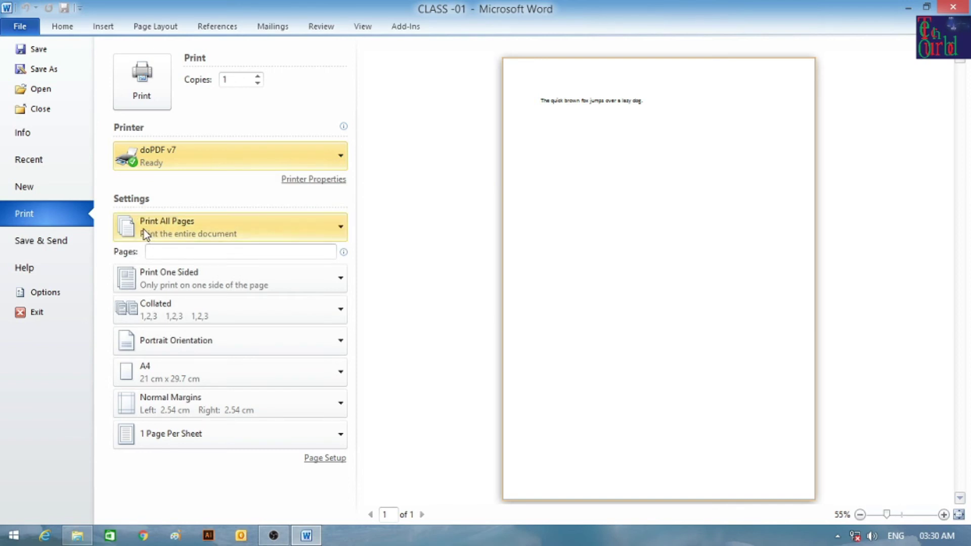
mouse_move(204, 174)
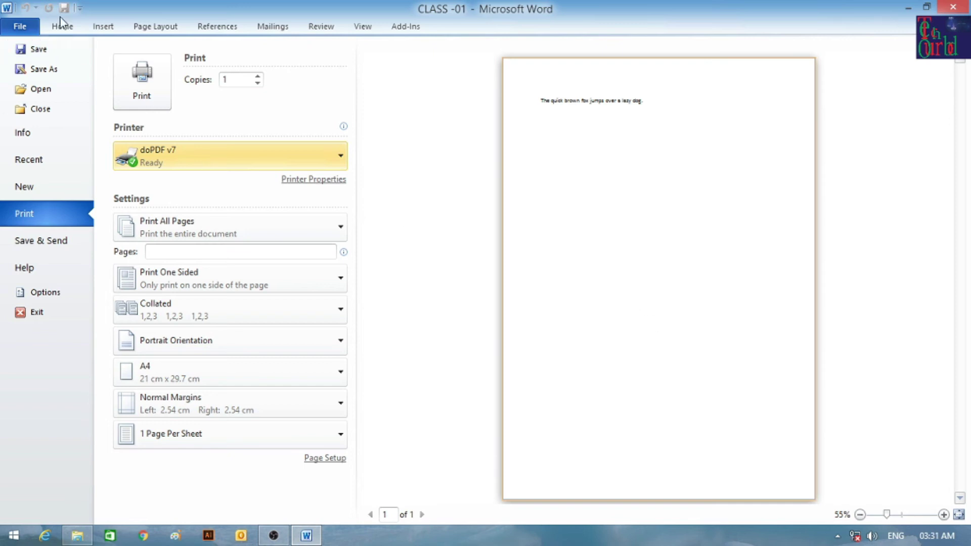
left_click(167, 225)
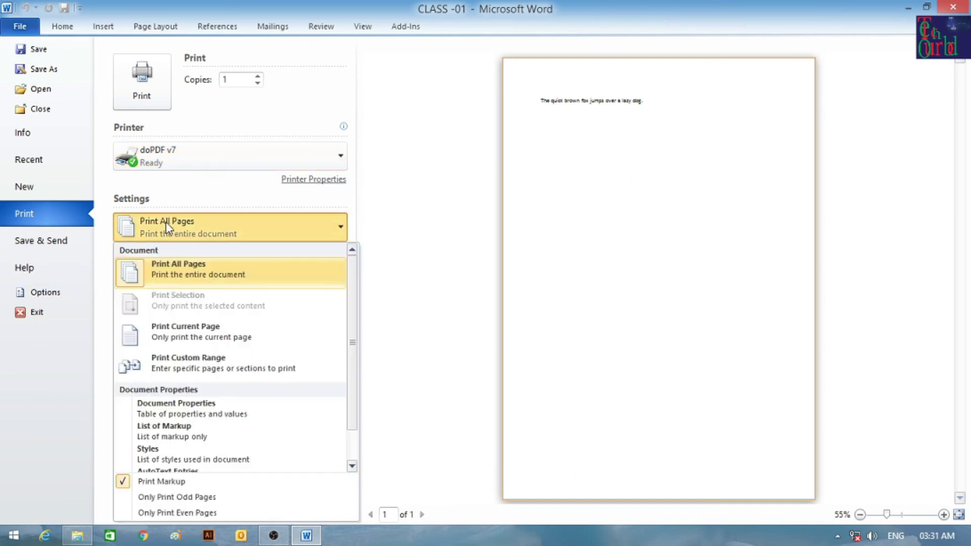
left_click(193, 279)
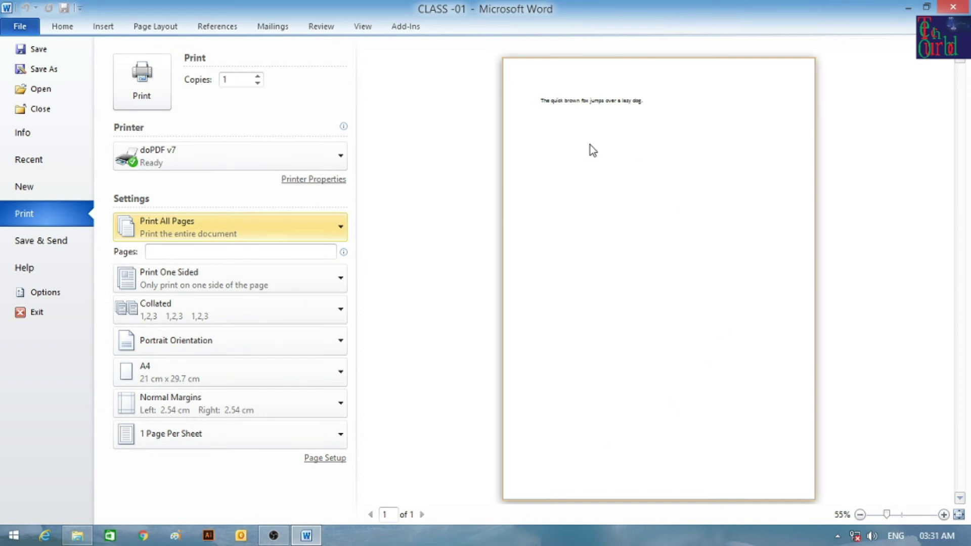
left_click(179, 222)
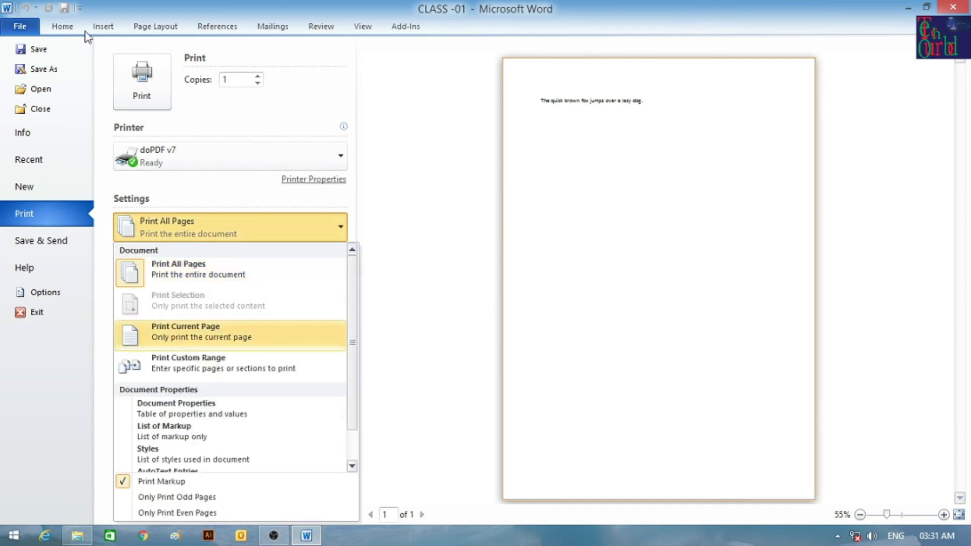
left_click(65, 27)
left_click_drag(519, 232, 241, 137)
scroll(547, 371, "down", 3)
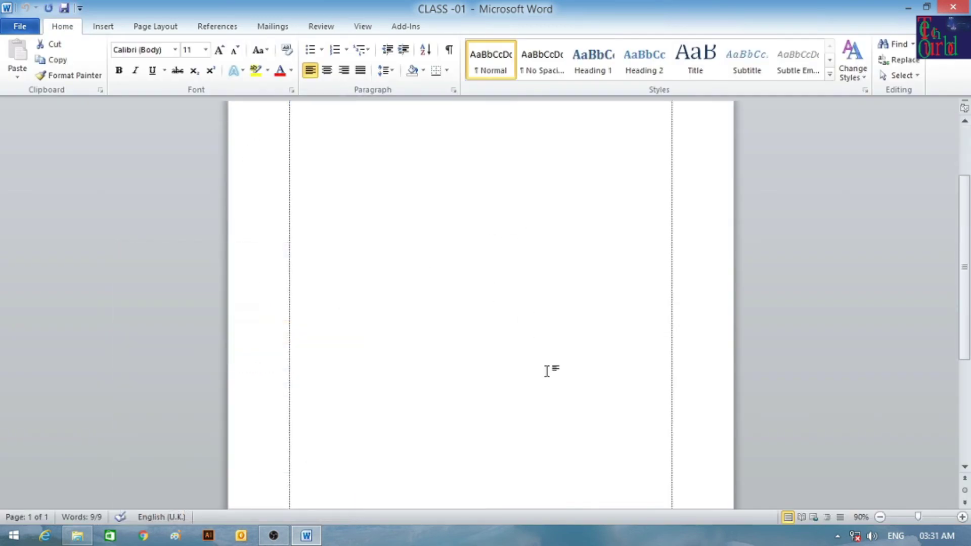
scroll(529, 340, "up", 3)
scroll(465, 312, "down", 3)
scroll(629, 433, "up", 5)
left_click(21, 26)
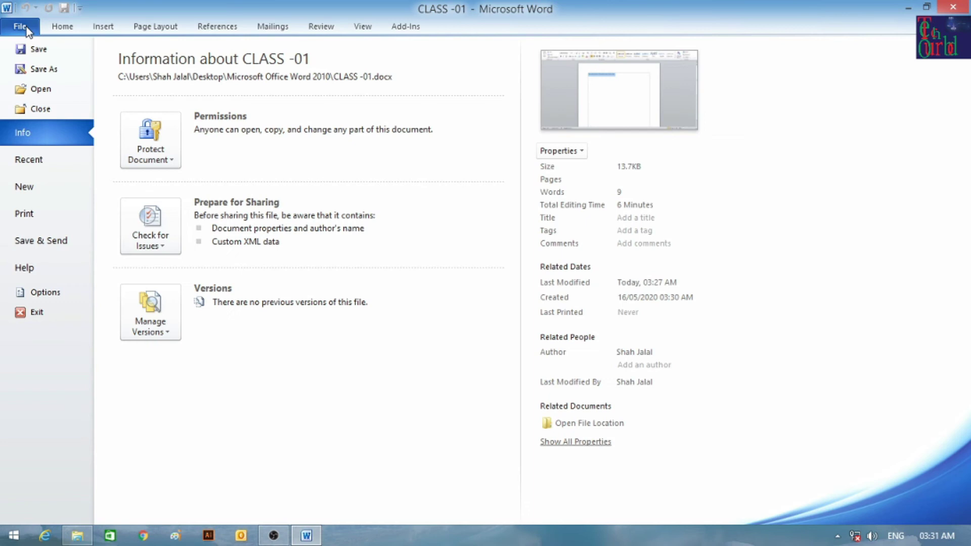
left_click(35, 221)
left_click(193, 230)
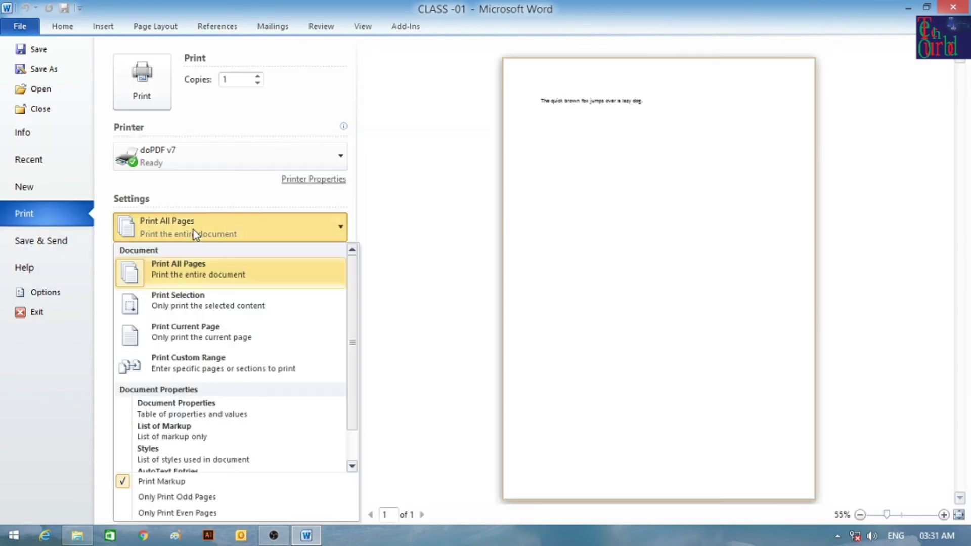
left_click(196, 305)
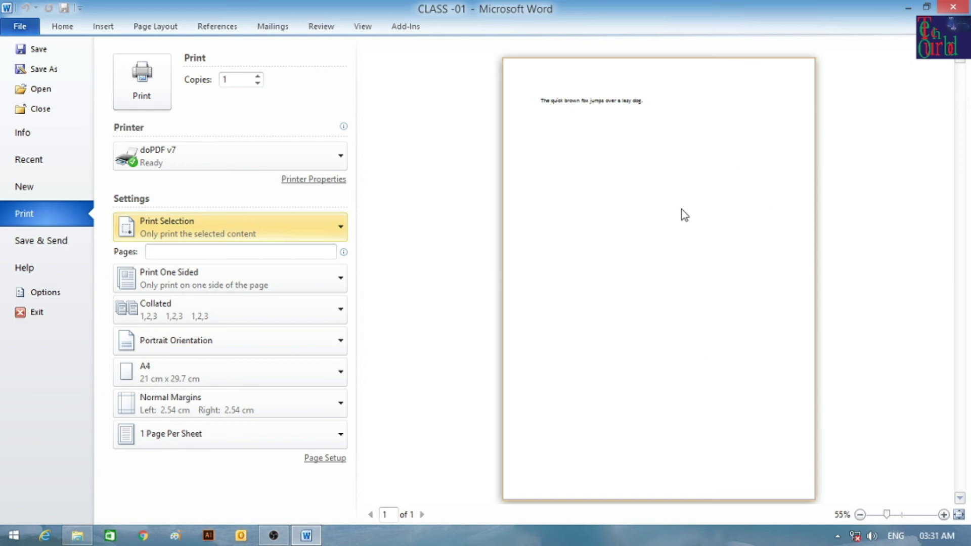
left_click(190, 235)
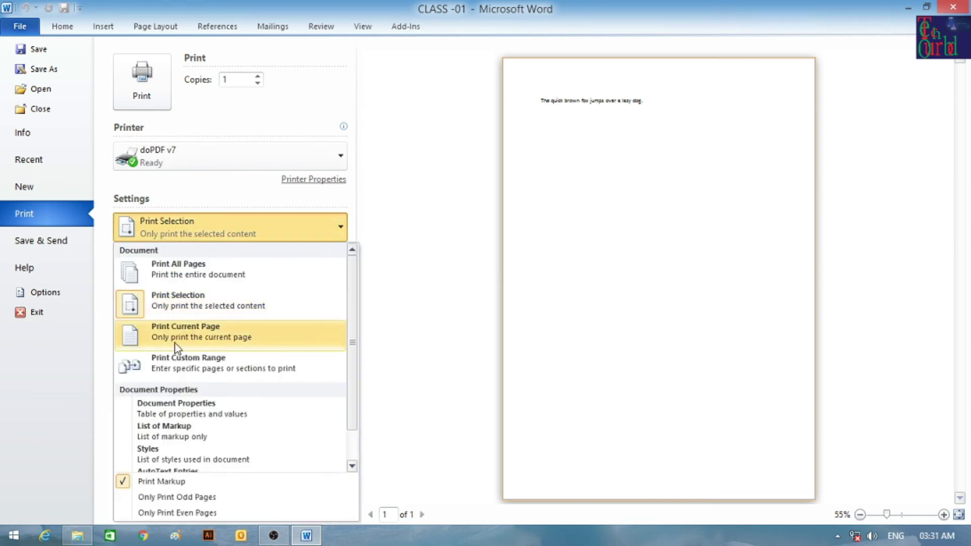
left_click(54, 30)
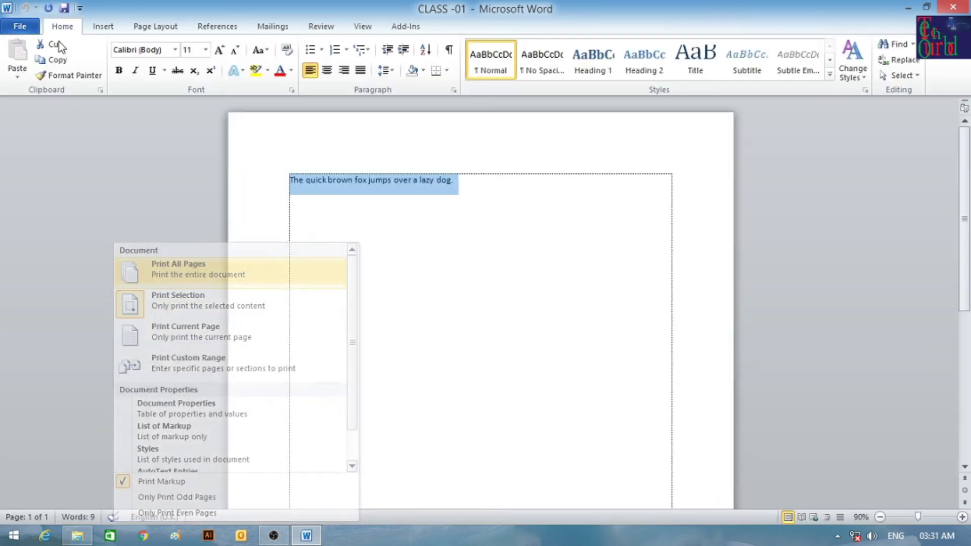
left_click(461, 399)
scroll(365, 380, "down", 3)
scroll(366, 380, "down", 1)
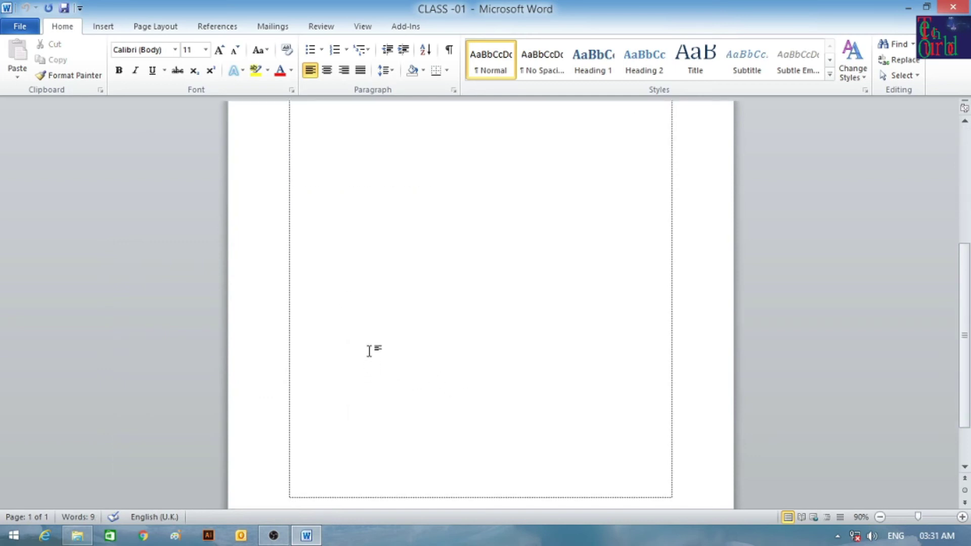
key("Return")
key("Return")
key("Return")
key("Return")
key("Return")
key("Return")
key("Return")
key("Return")
key("Return")
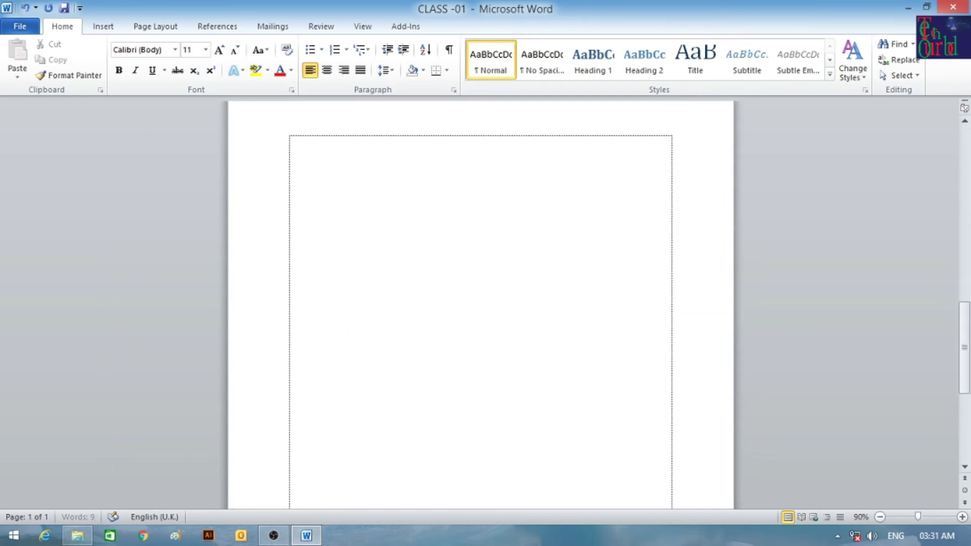
scroll(347, 256, "up", 4)
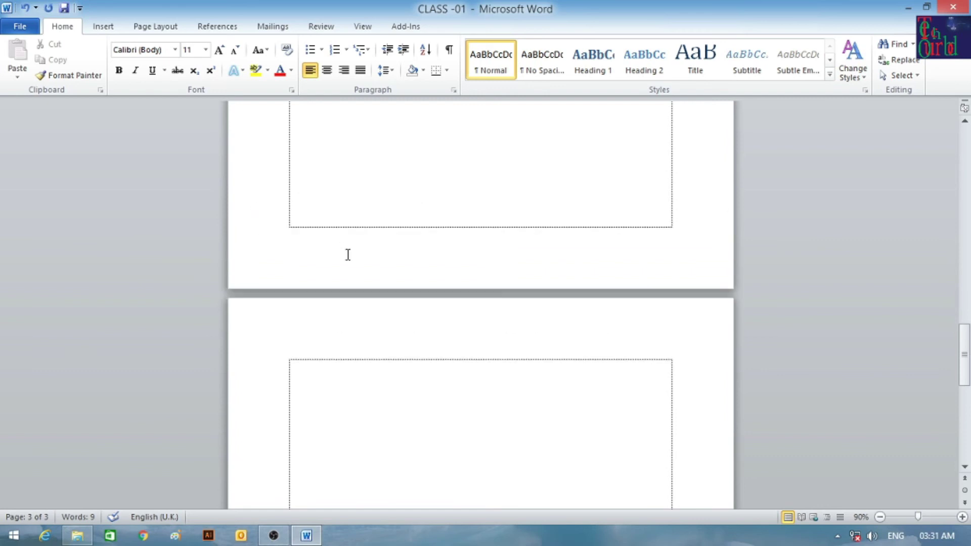
scroll(347, 238, "down", 4)
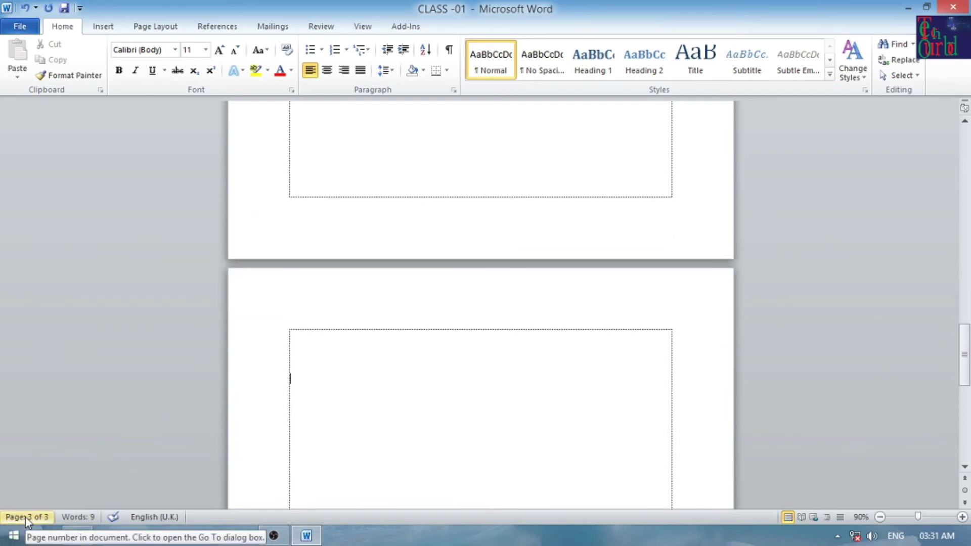
left_click(20, 27)
Choose Print Custom Range and enter pages 2-3 in the Pages box.
left_click(35, 215)
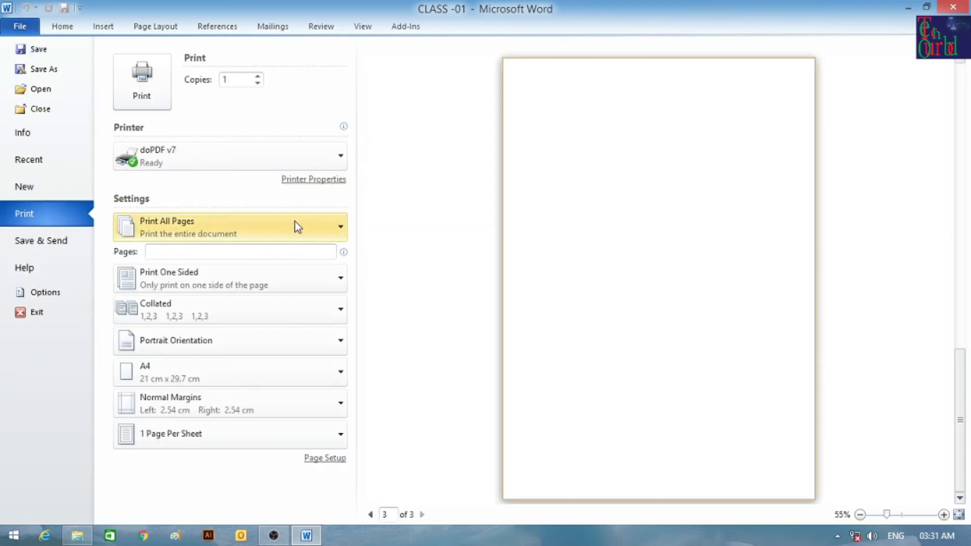
left_click(210, 231)
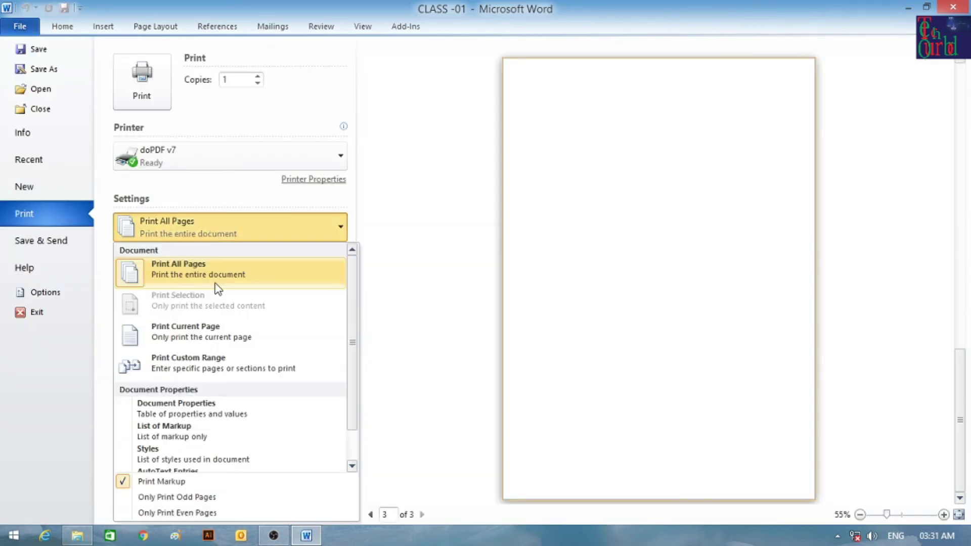
left_click(205, 330)
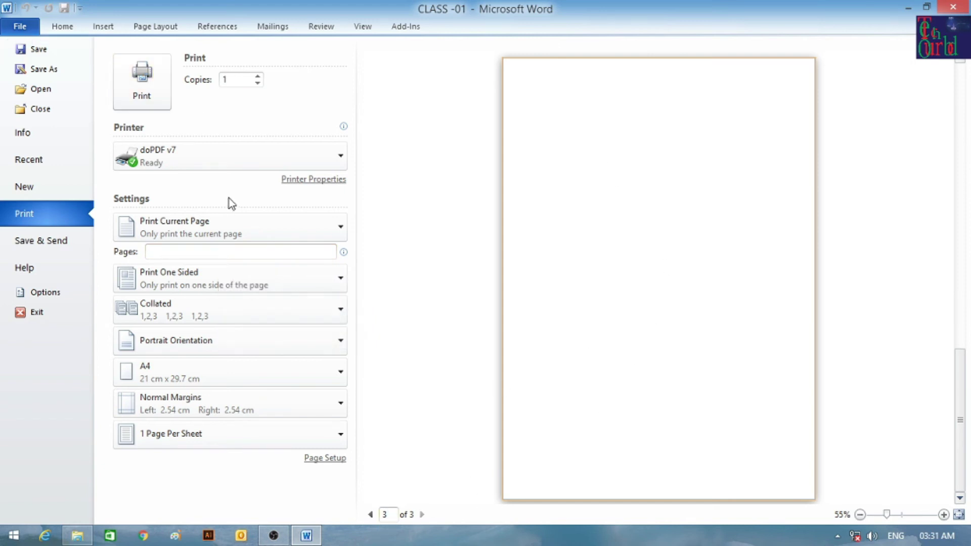
left_click(235, 226)
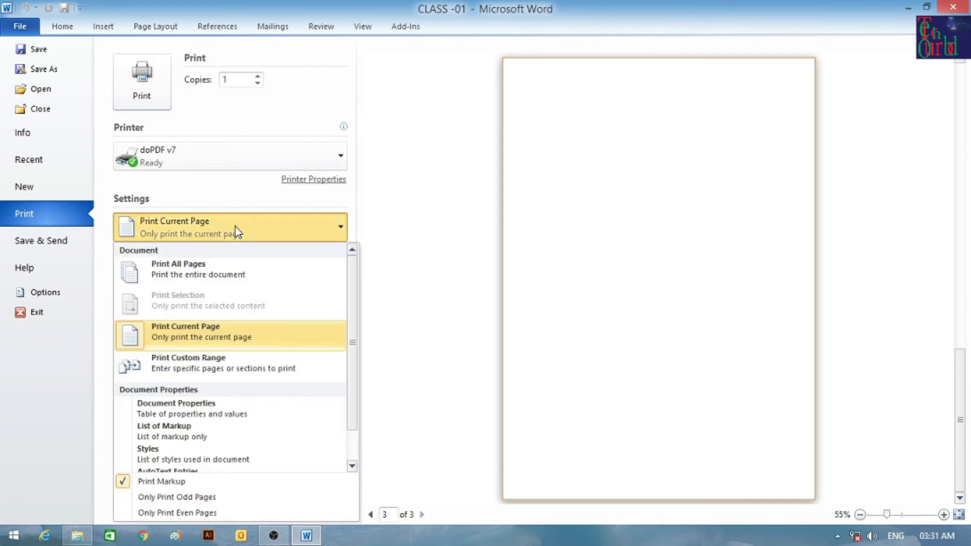
left_click(242, 369)
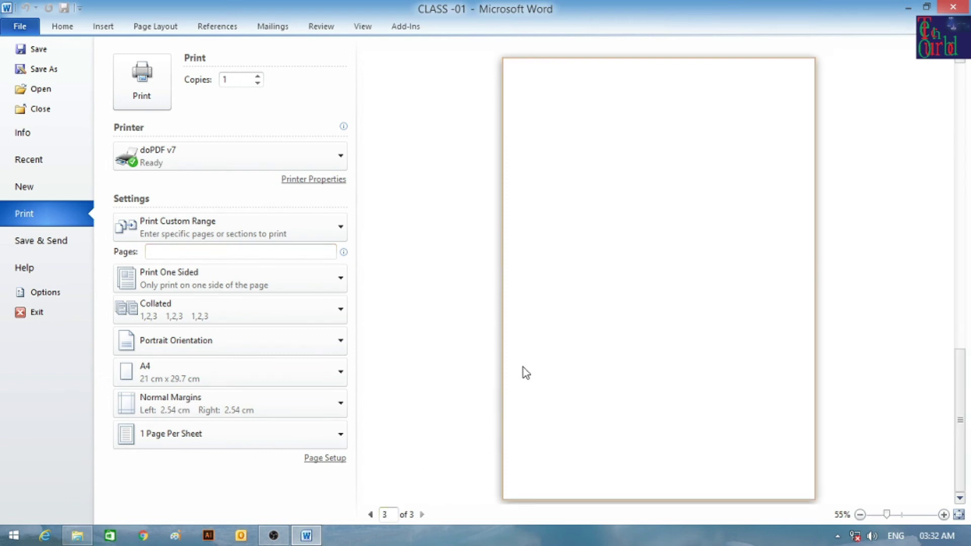
scroll(521, 374, "up", 2)
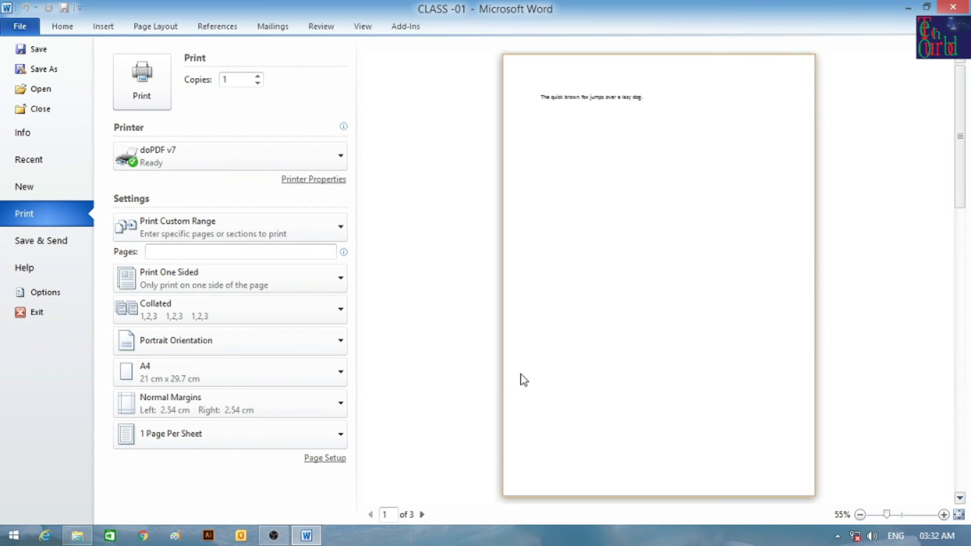
scroll(521, 379, "down", 1)
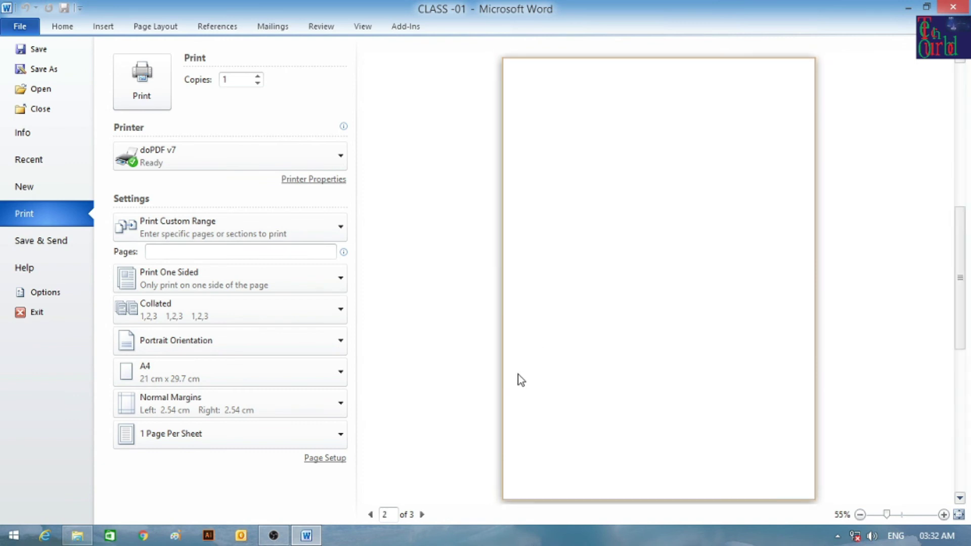
left_click(201, 252)
type("2-3")
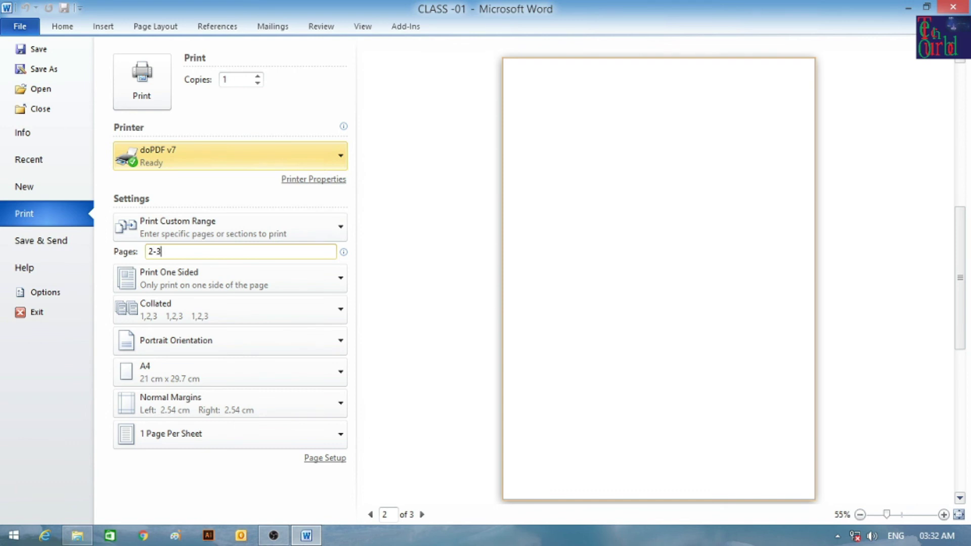
left_click(593, 229)
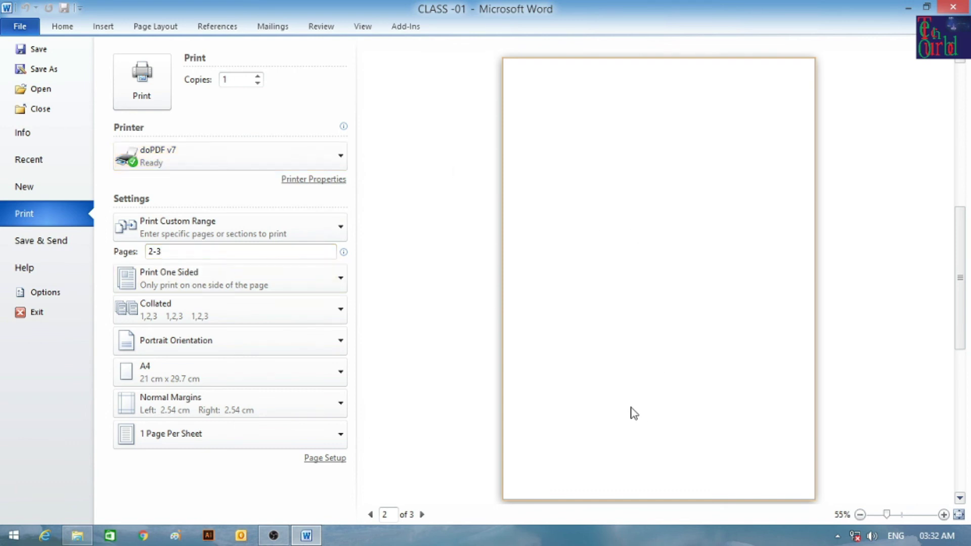
Review the range, one-sided, orientation and collation choices, keeping them unchanged.
left_click(199, 225)
left_click(200, 225)
left_click(187, 275)
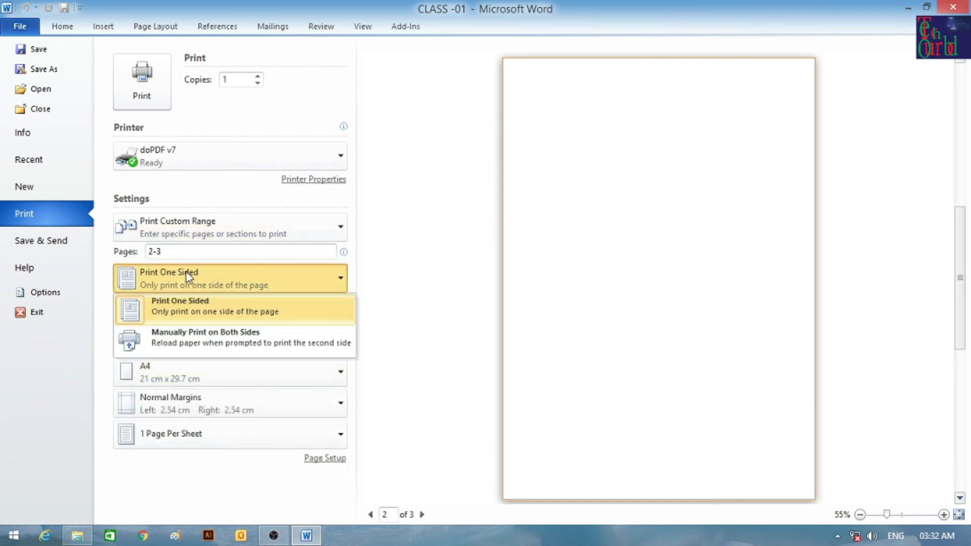
left_click(186, 272)
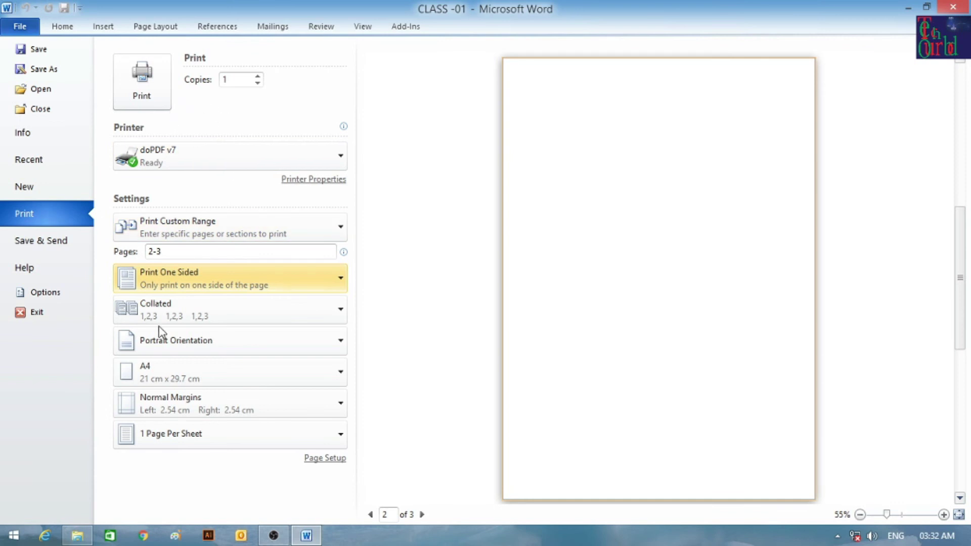
left_click(169, 343)
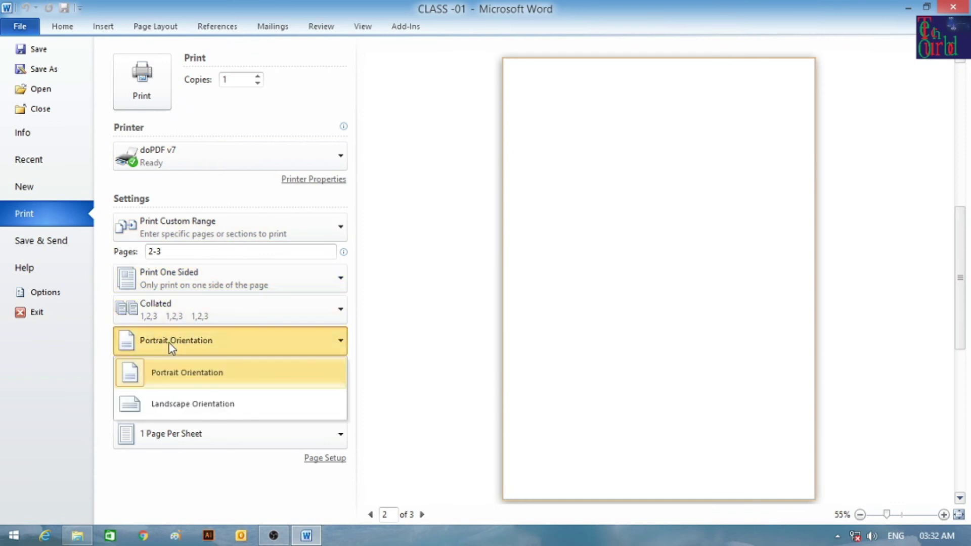
left_click(184, 375)
left_click(186, 348)
left_click(192, 316)
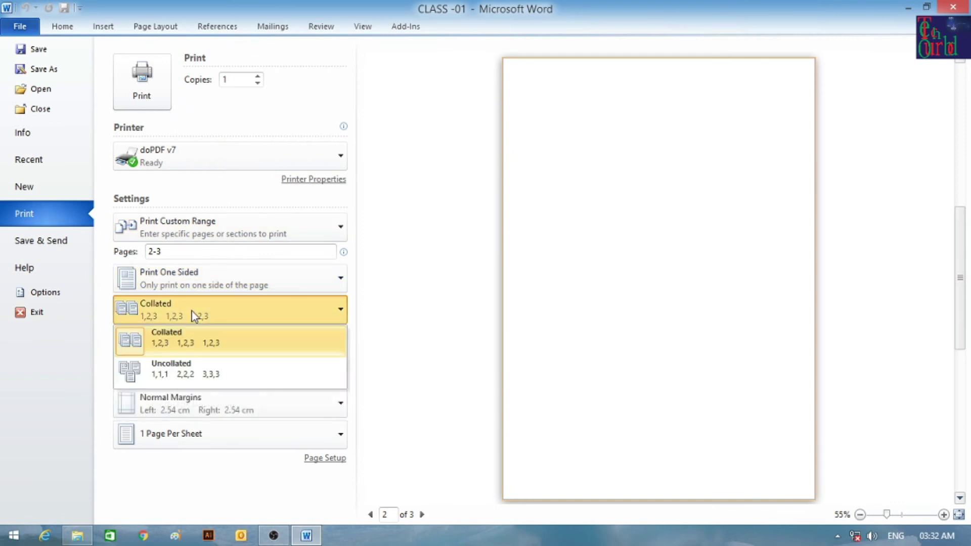
left_click(199, 336)
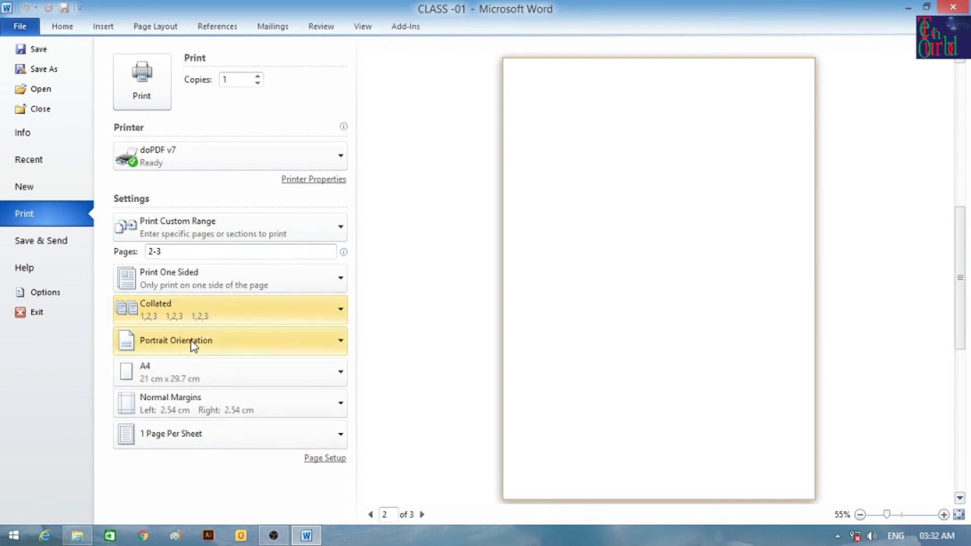
Try landscape, then set the print orientation back to Portrait.
left_click(223, 342)
left_click(691, 145)
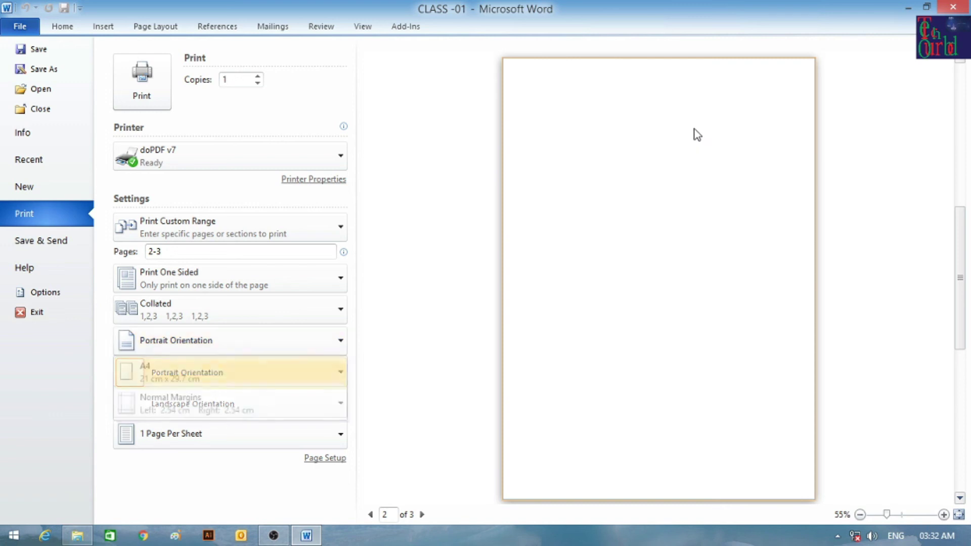
left_click(217, 336)
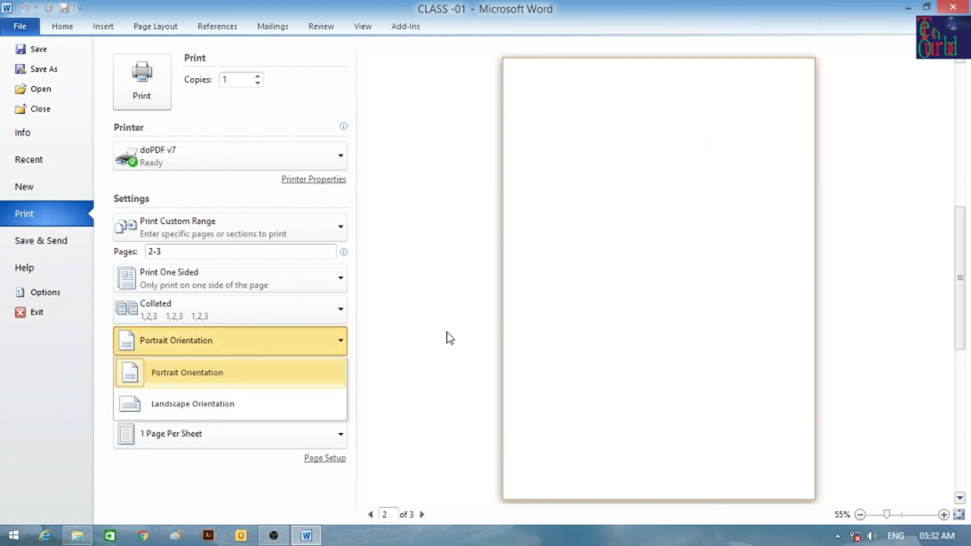
left_click(629, 299)
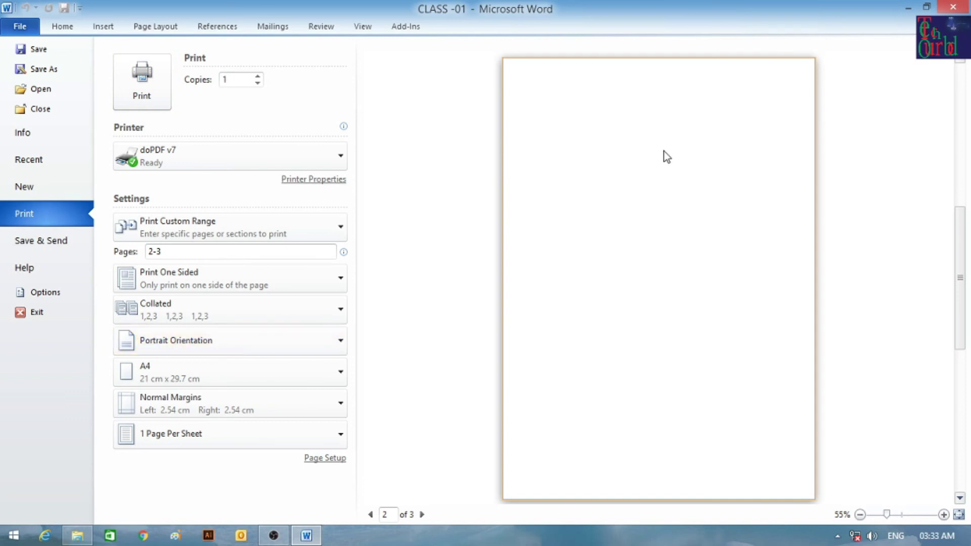
left_click(199, 346)
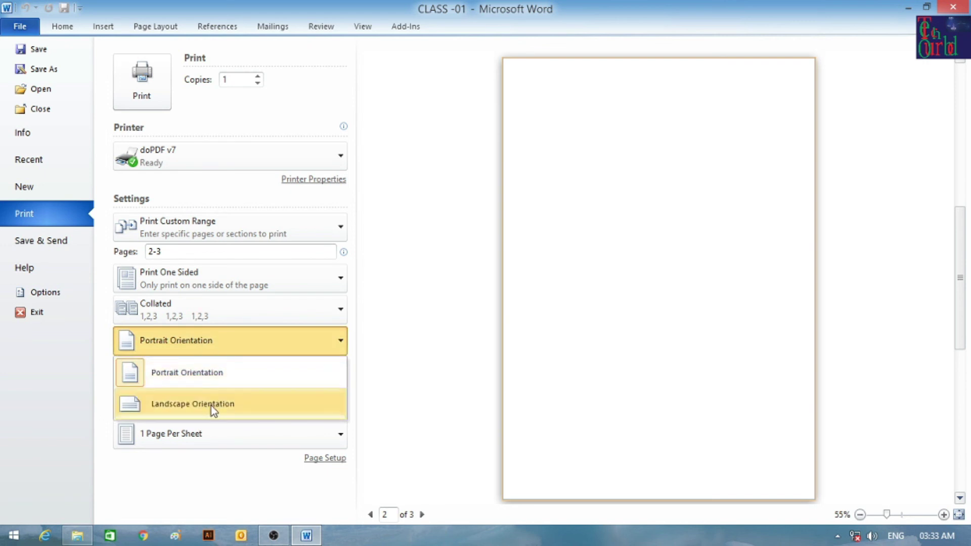
left_click(206, 346)
left_click(206, 347)
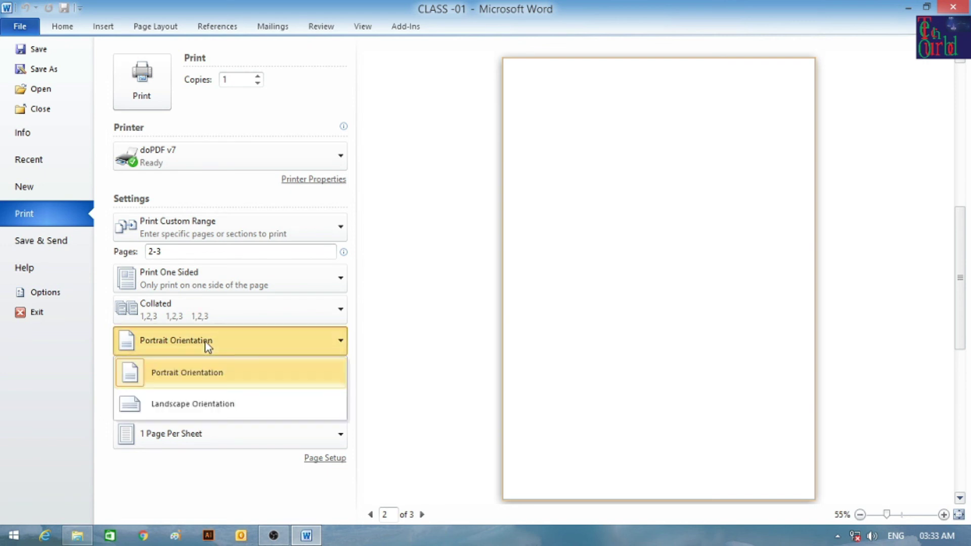
left_click(210, 404)
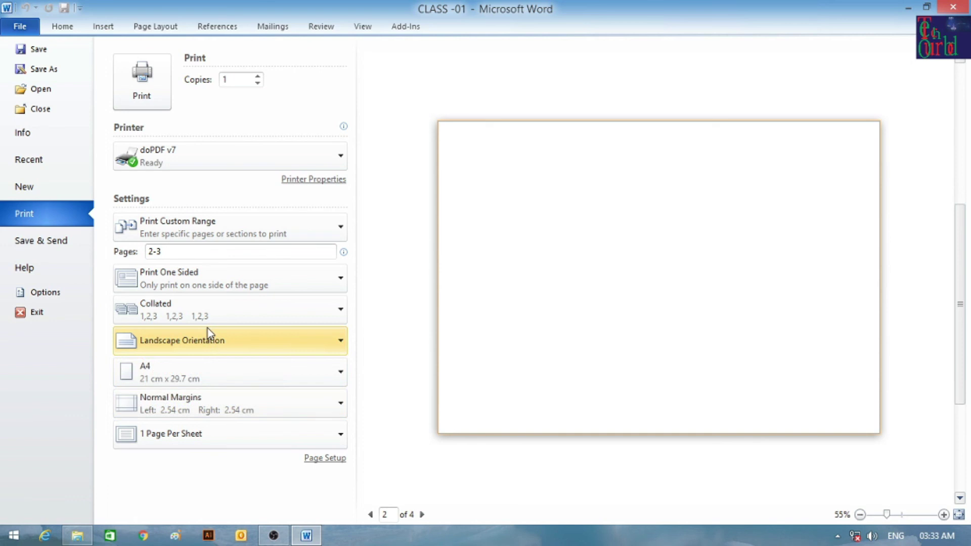
left_click(230, 348)
left_click(224, 365)
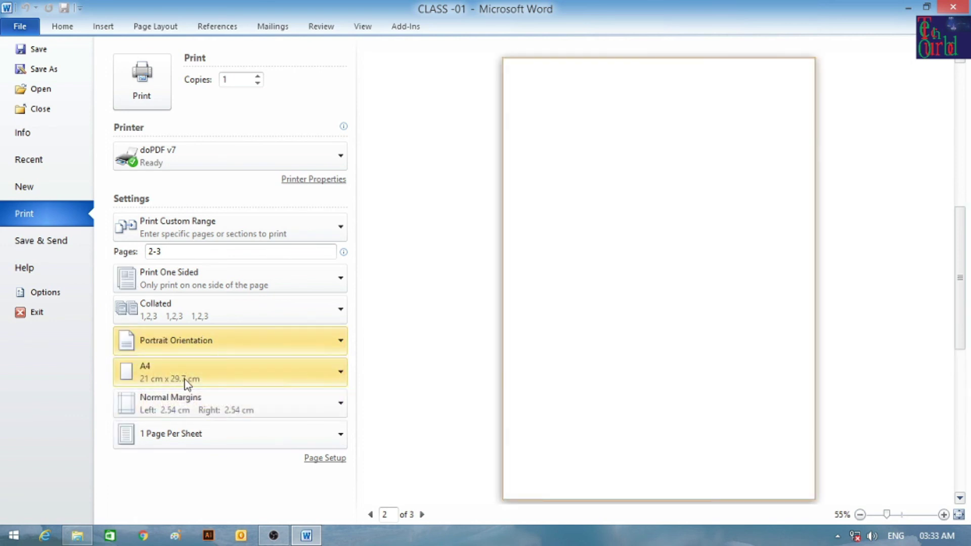
Keep A4 paper and 1 page per sheet, and choose Narrow 1.27 cm margins.
left_click(254, 375)
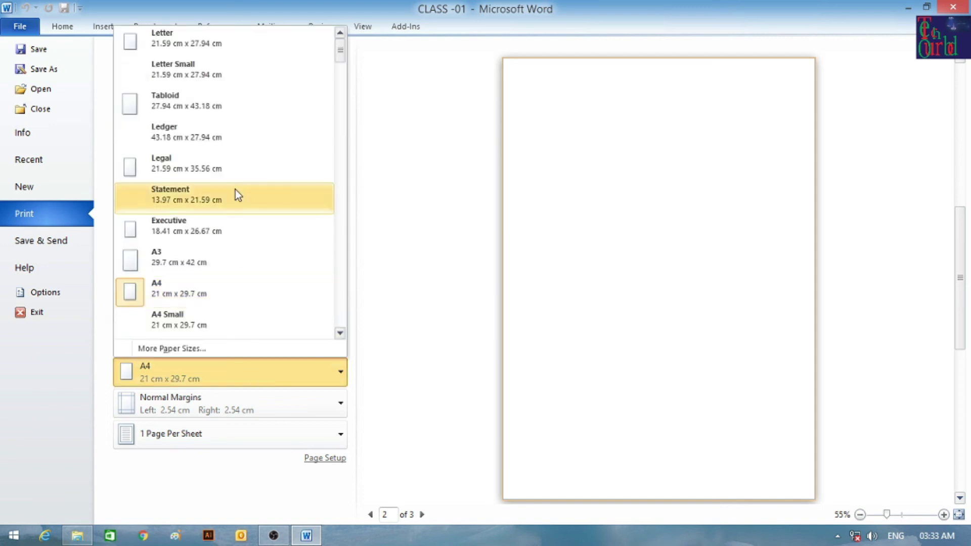
left_click(228, 287)
left_click(211, 410)
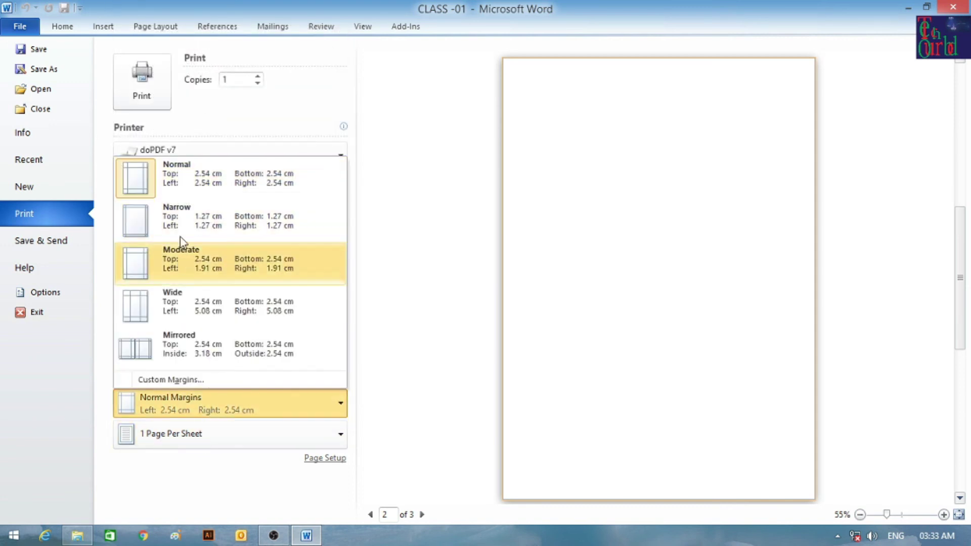
left_click(190, 219)
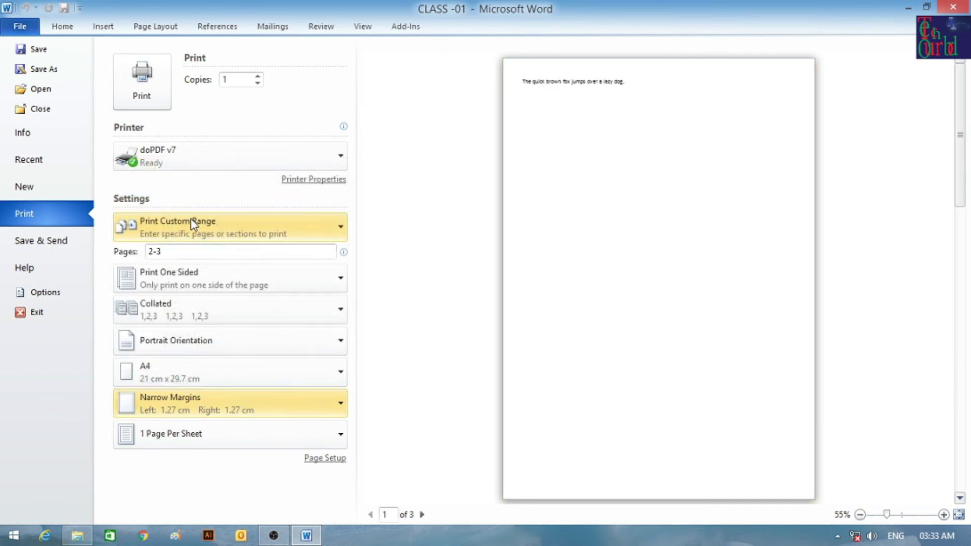
left_click(196, 437)
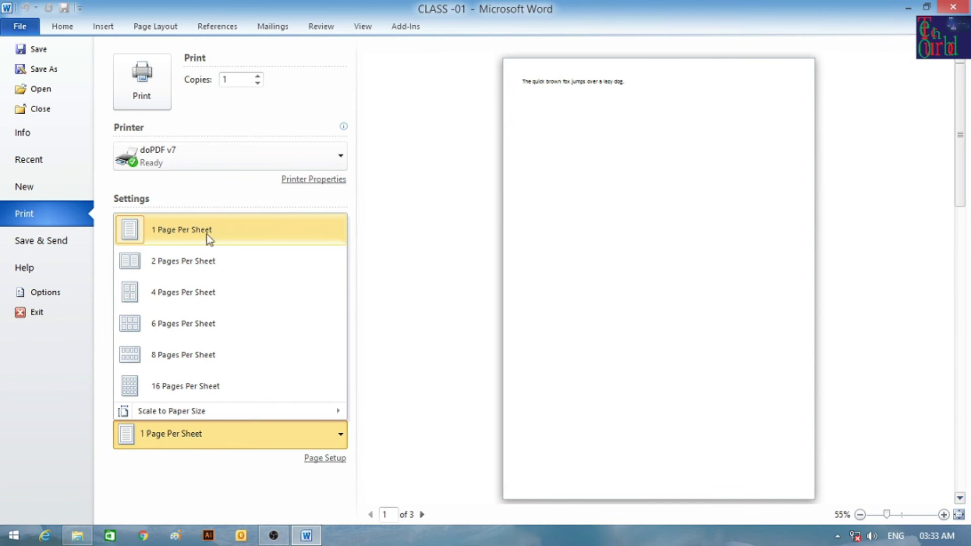
left_click(240, 229)
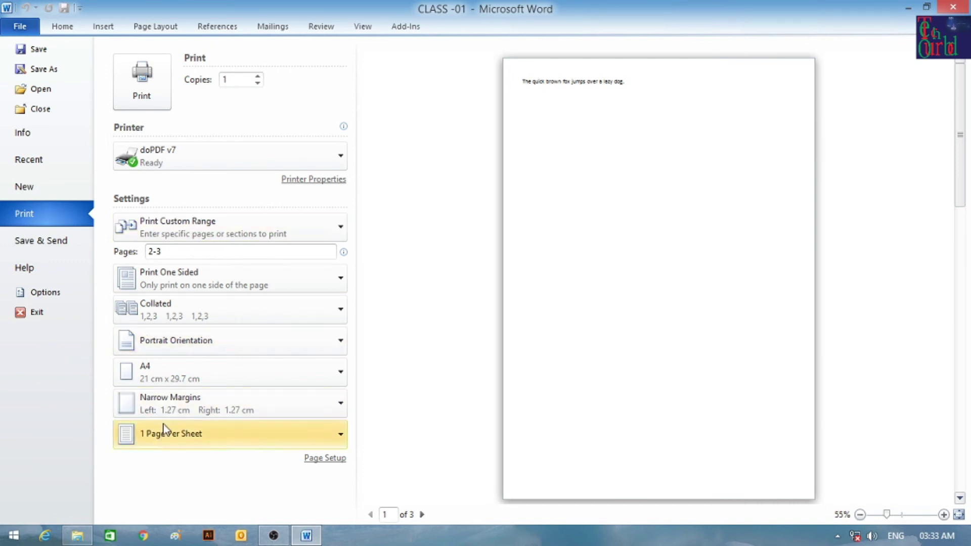
Select Landscape orientation on the Page Setup Margins tab.
left_click(326, 458)
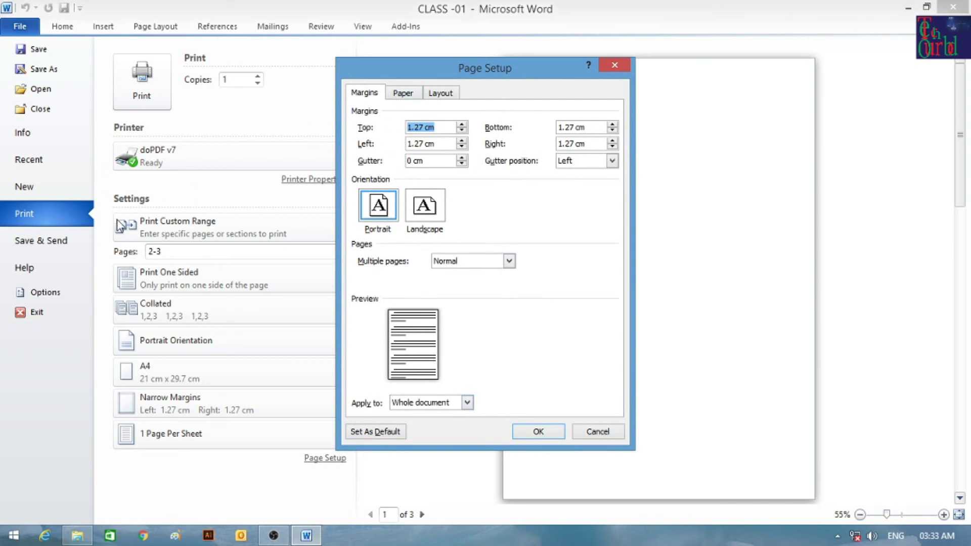
left_click_drag(465, 75, 508, 64)
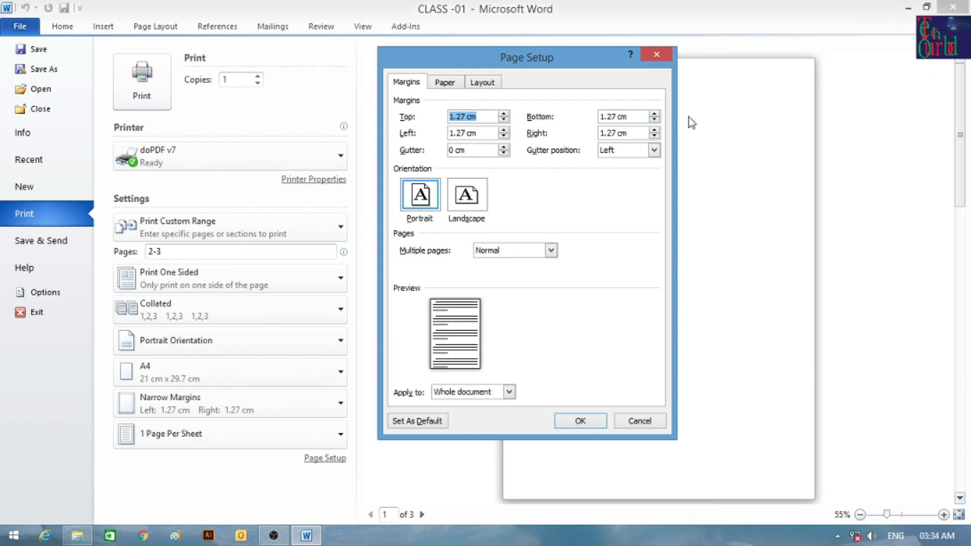
left_click(462, 201)
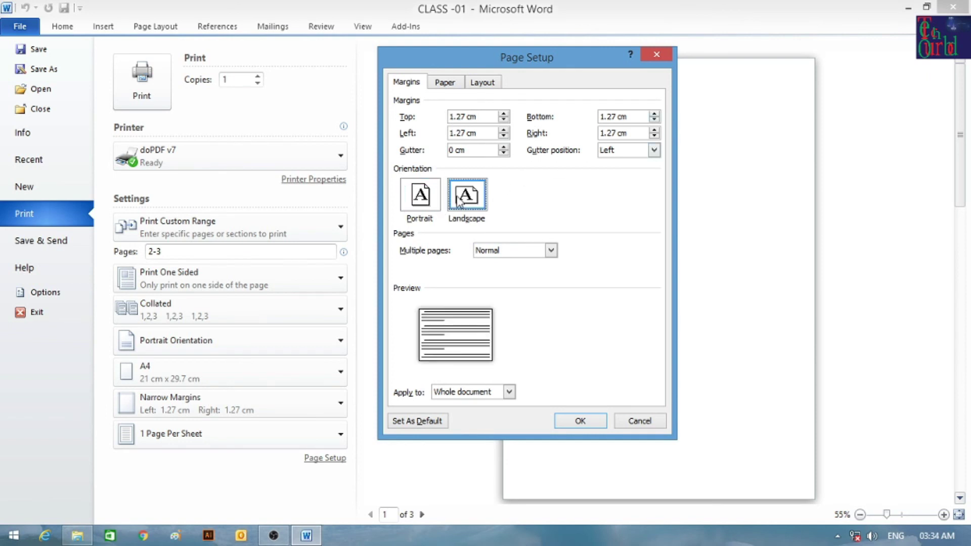
left_click(410, 200)
left_click(463, 201)
left_click(410, 199)
left_click(466, 197)
left_click(415, 198)
left_click(469, 197)
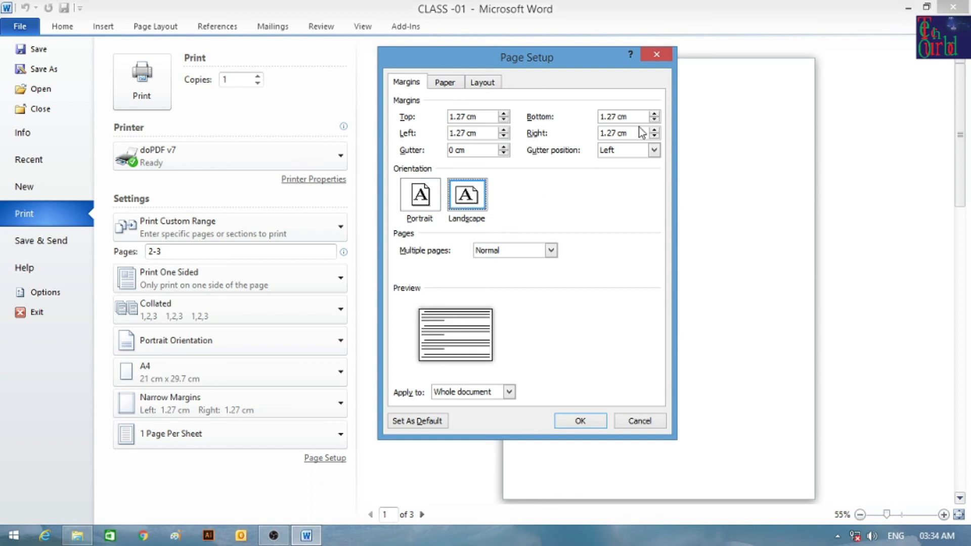
Check the Paper and Layout tabs and apply landscape to the whole document.
left_click(451, 83)
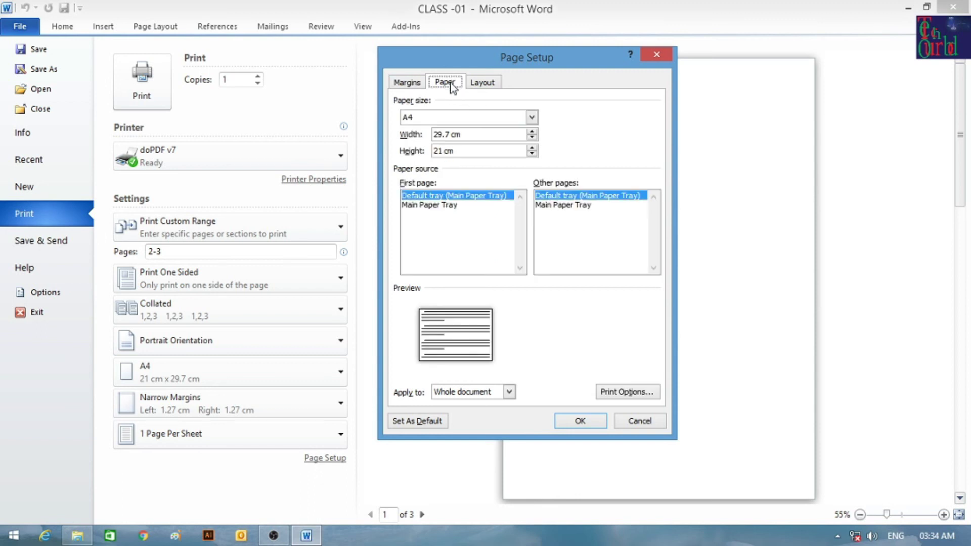
left_click(486, 82)
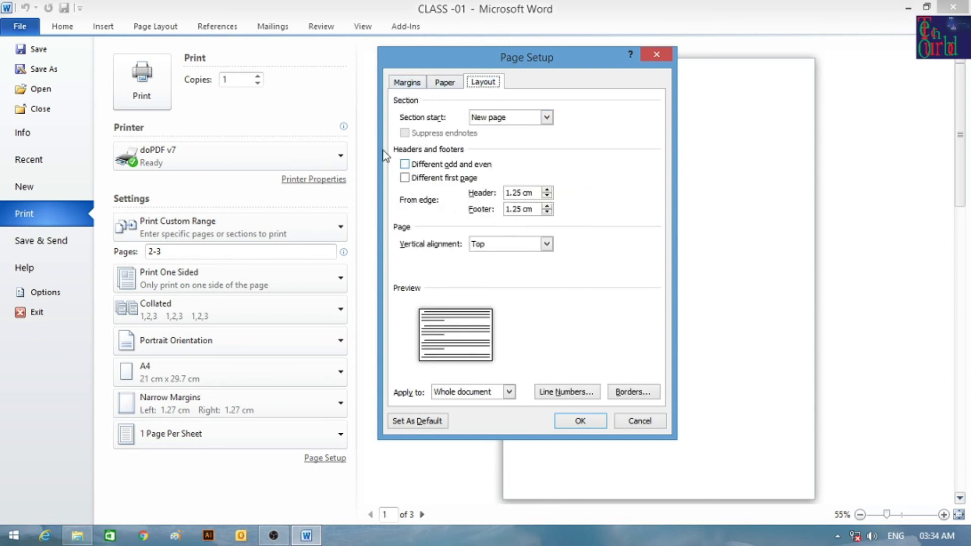
left_click(408, 83)
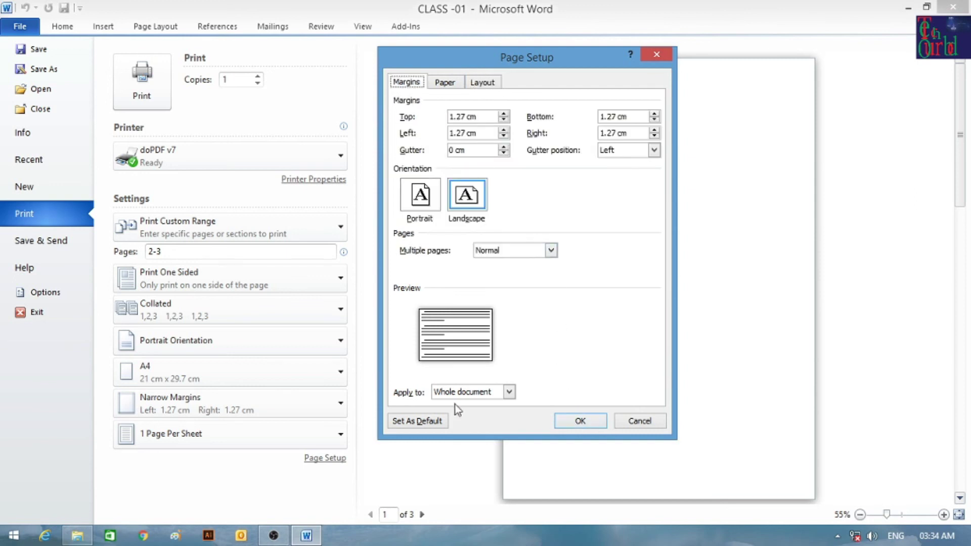
left_click(580, 422)
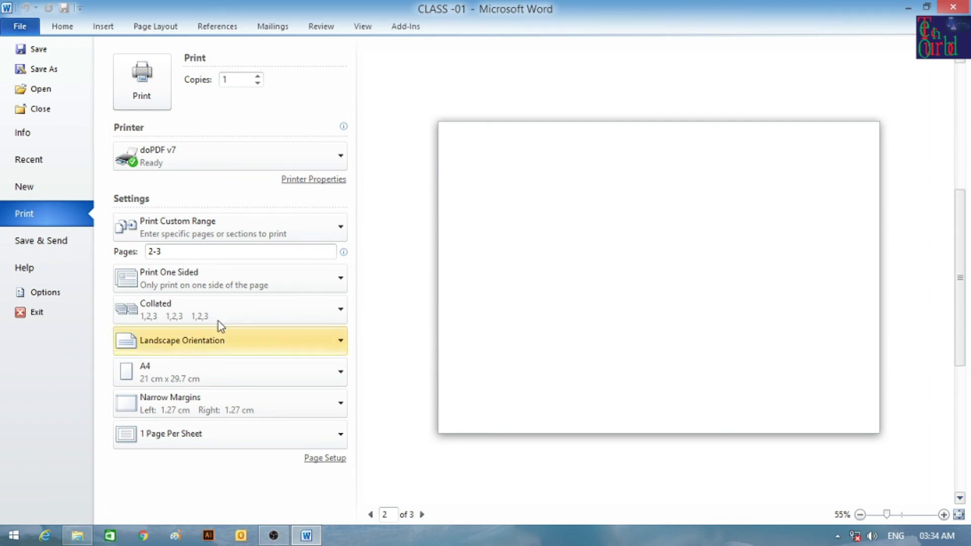
Go from Save & Send to the Help page showing Office Professional Plus 2010 version 14.0.4734.1000.
left_click(59, 244)
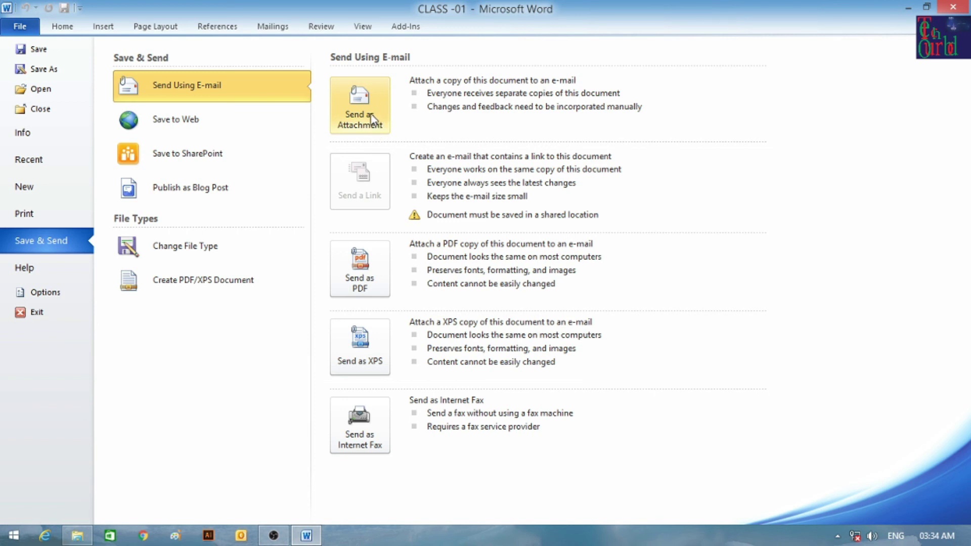
left_click(55, 275)
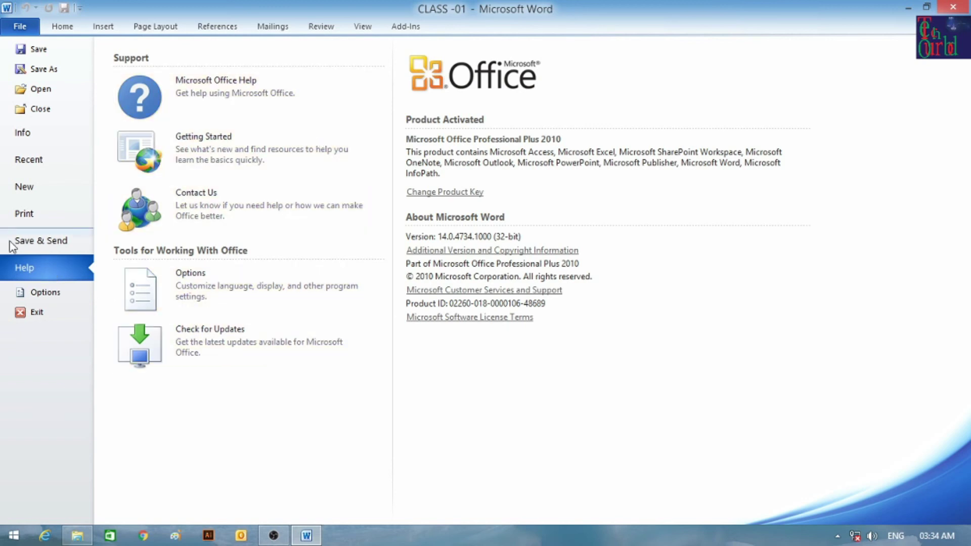
Look through the Word Options categories (Display, Proofing, Save, Language, Advanced, General), then close the window.
left_click(41, 294)
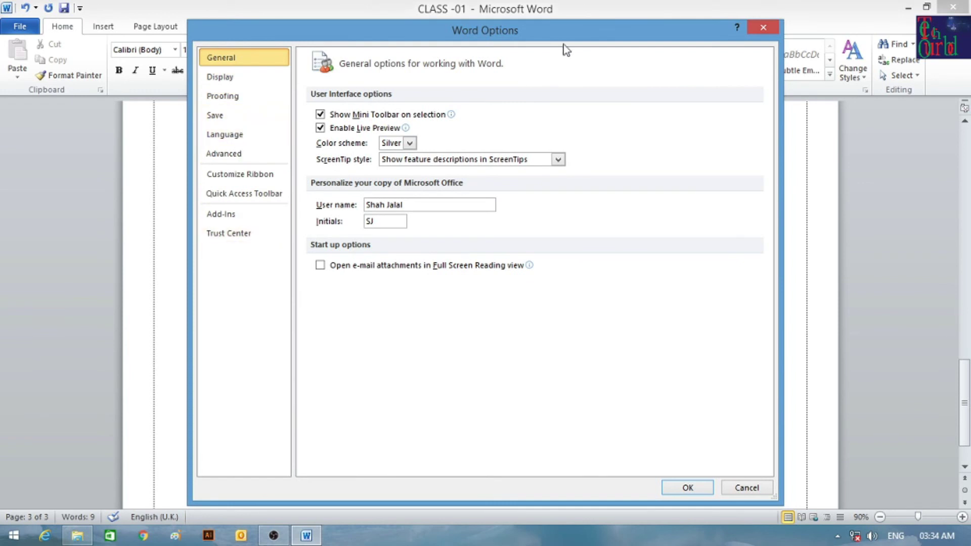
left_click_drag(563, 44, 478, 35)
left_click(164, 68)
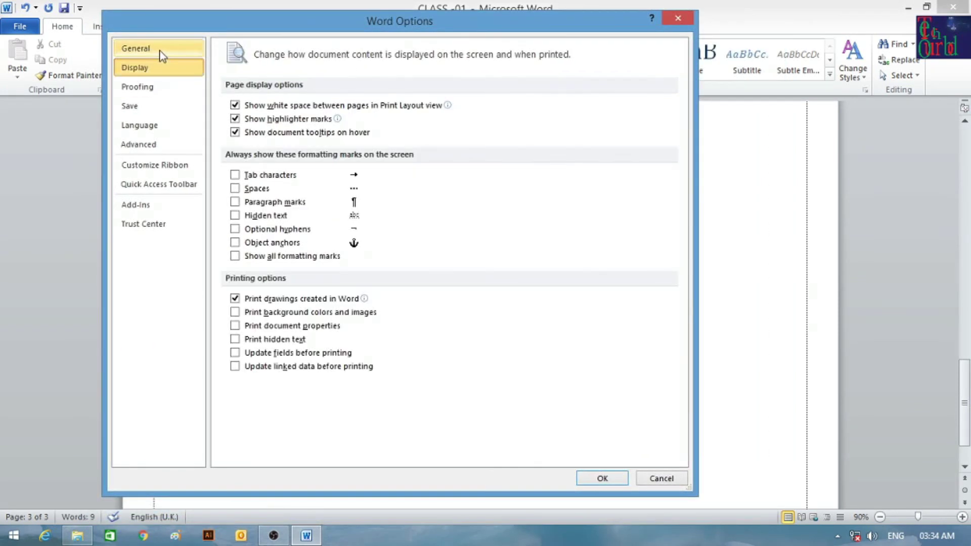
left_click(165, 87)
left_click(157, 105)
left_click(160, 126)
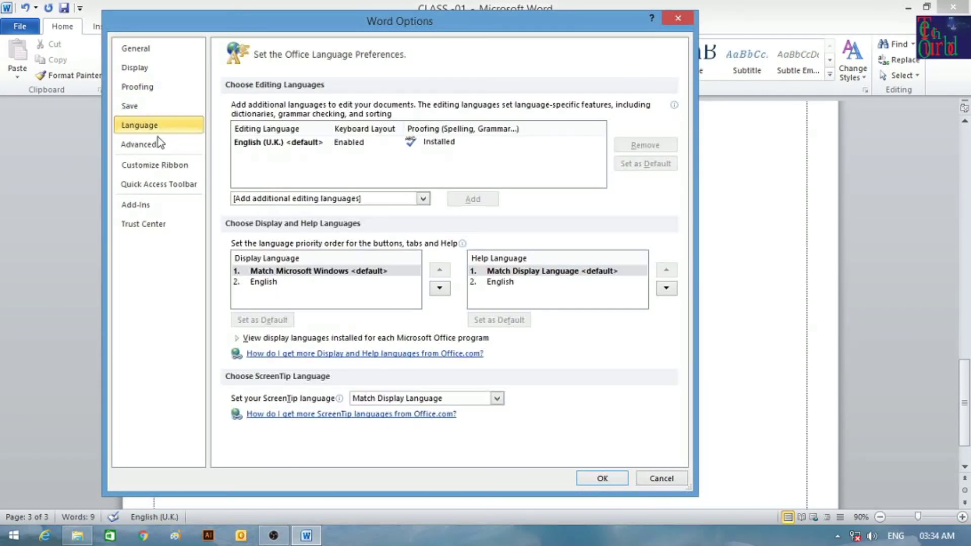
left_click(154, 146)
left_click(144, 106)
left_click(147, 86)
left_click(146, 67)
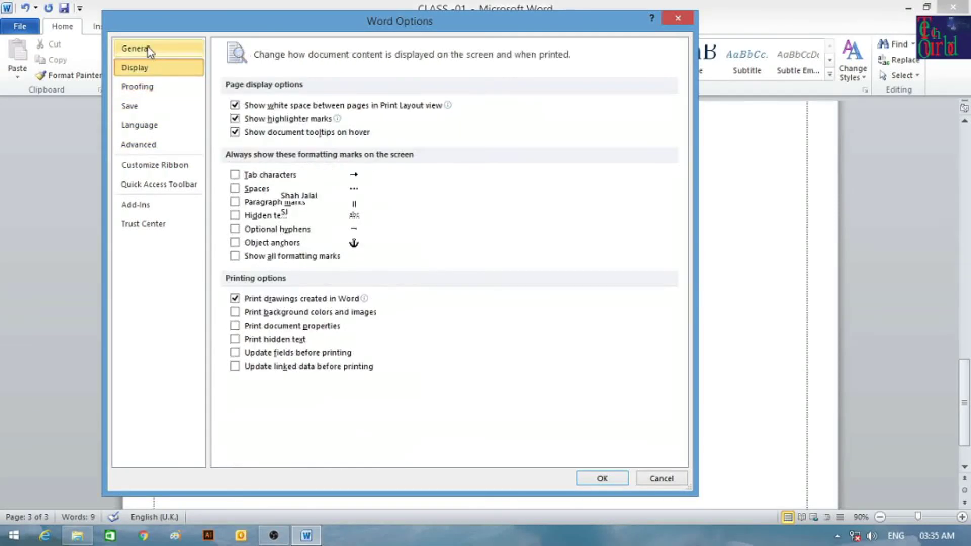
left_click(149, 49)
left_click(678, 18)
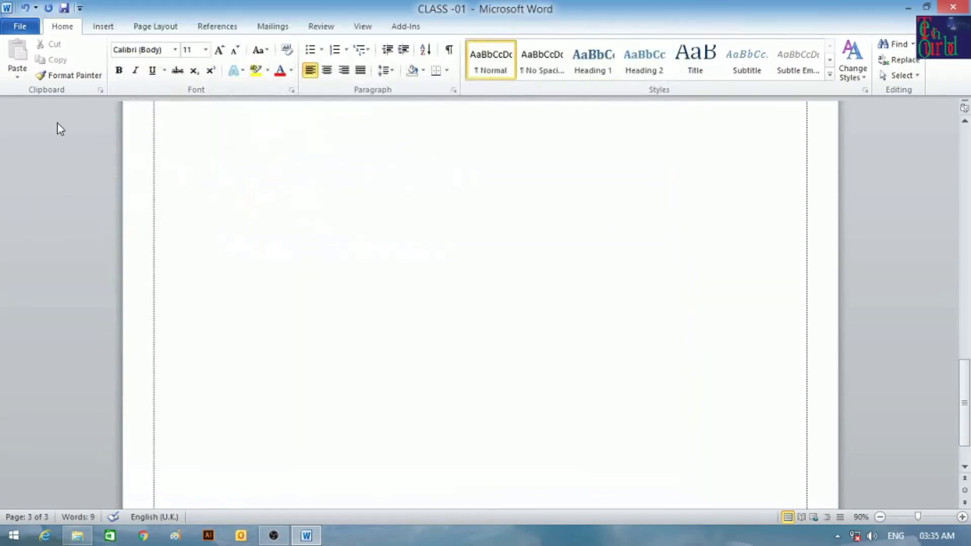
Save CLASS -01 from the Quick Access Toolbar, checking the File info page, and return to the document.
left_click(20, 26)
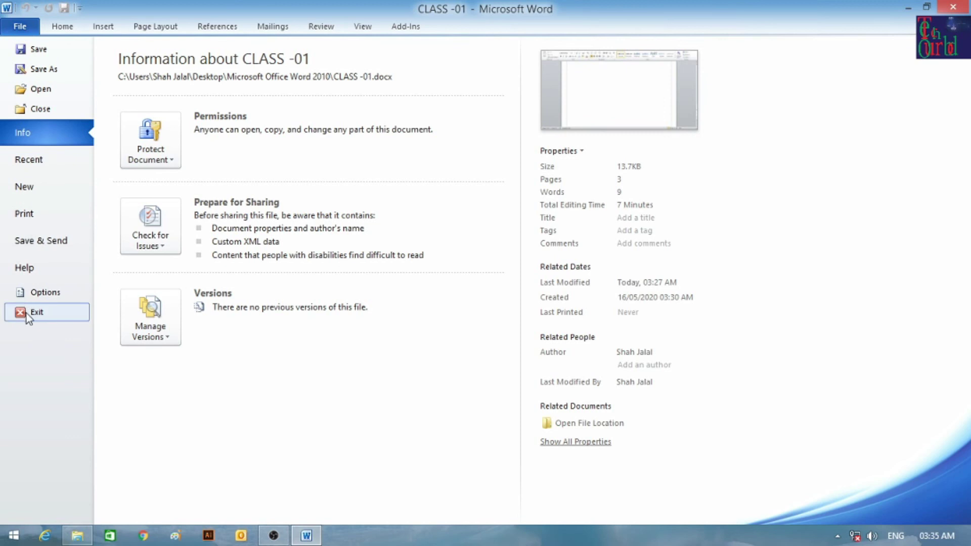
left_click(68, 29)
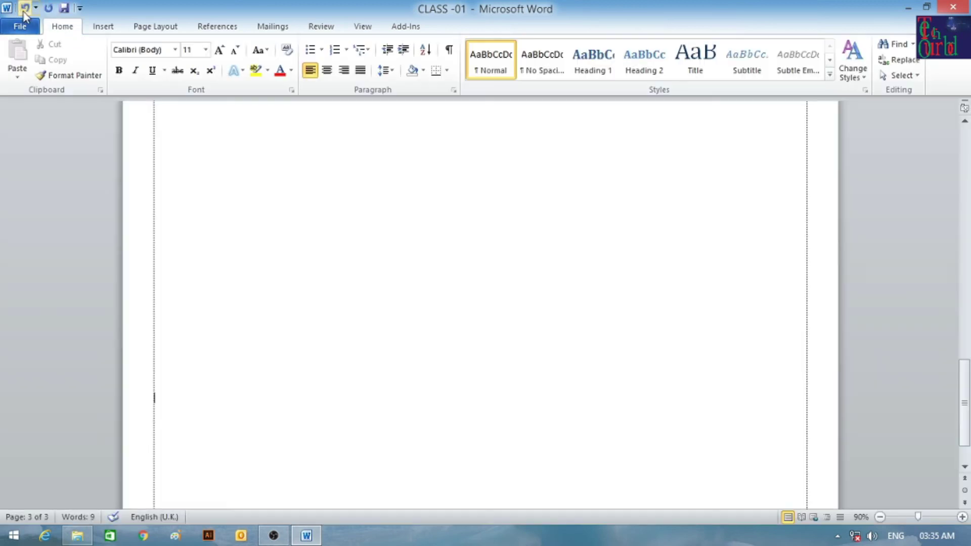
left_click(64, 8)
left_click(30, 27)
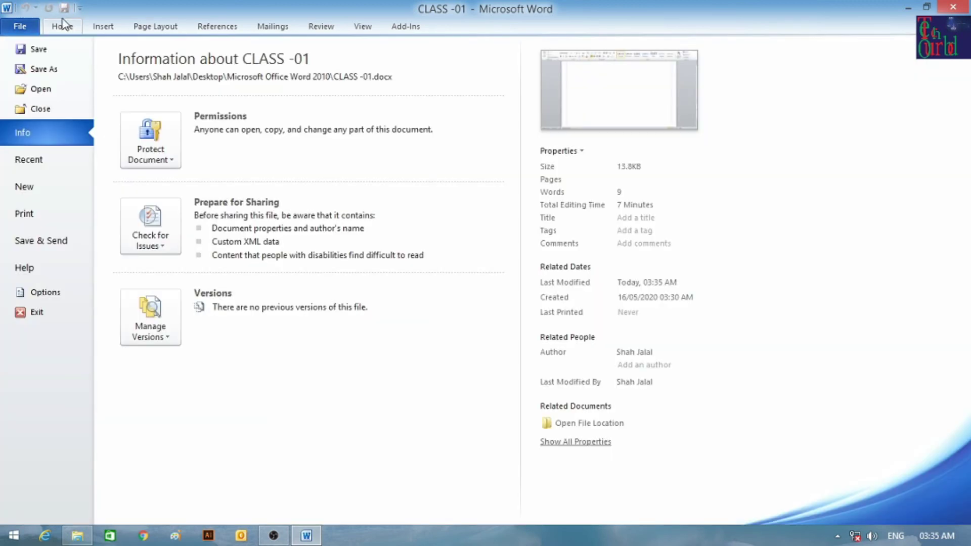
left_click(62, 22)
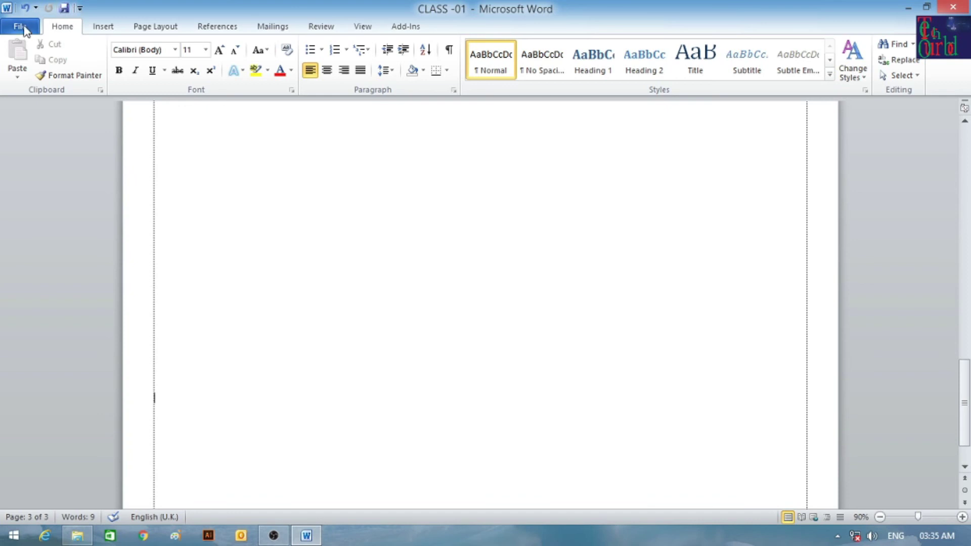
left_click(24, 28)
left_click(64, 26)
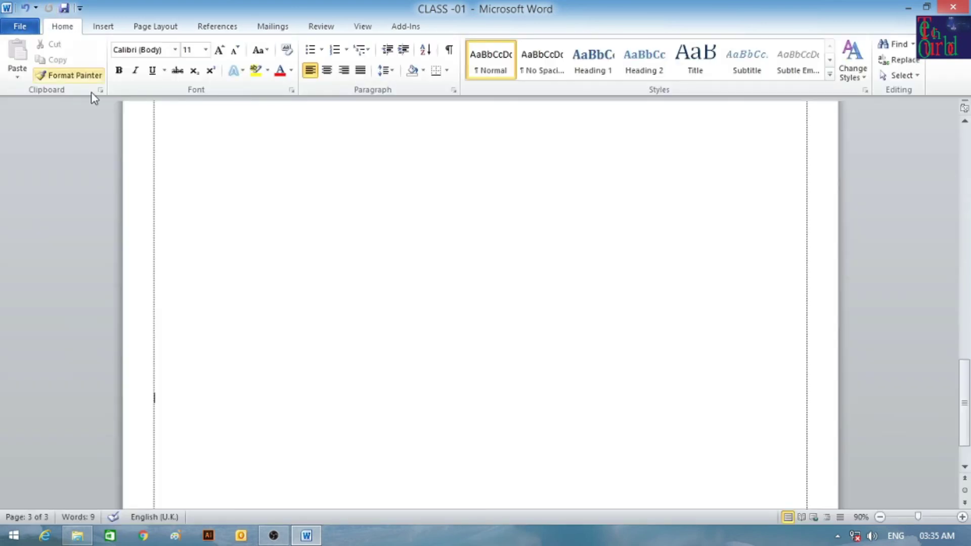